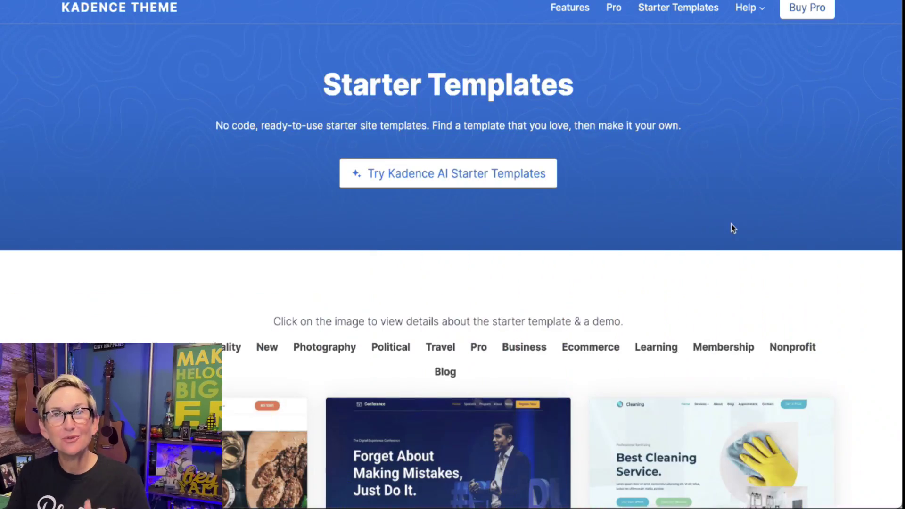
Scroll through the Yosemite homepage's hero heading, quote and camp feature sections.
scroll(718, 217, down, 10)
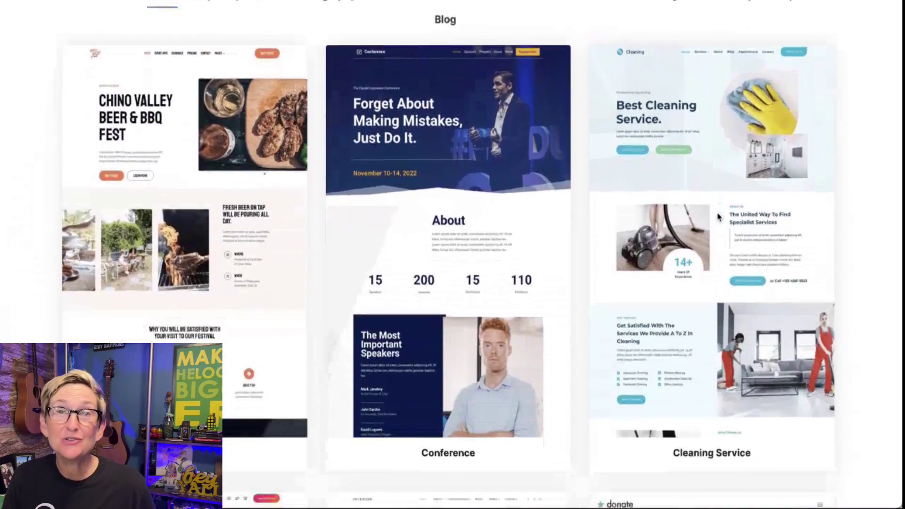
scroll(718, 217, down, 8)
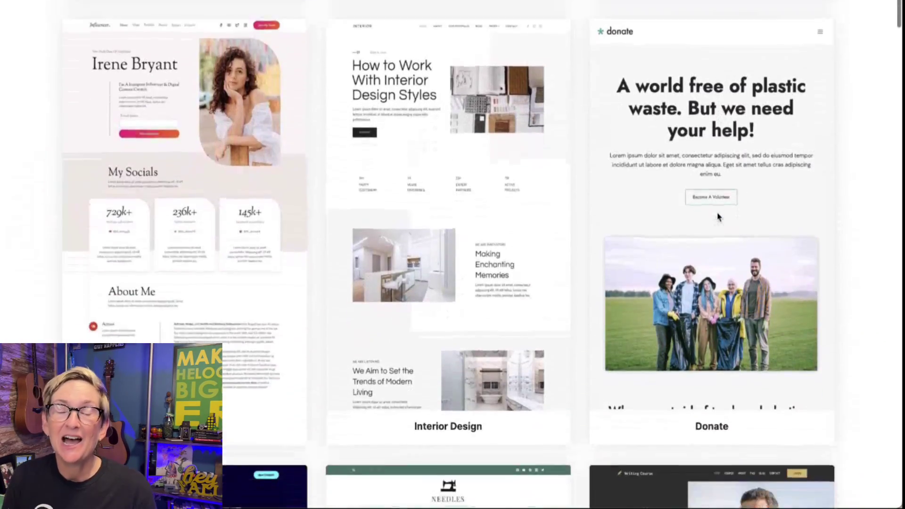
scroll(719, 217, down, 9)
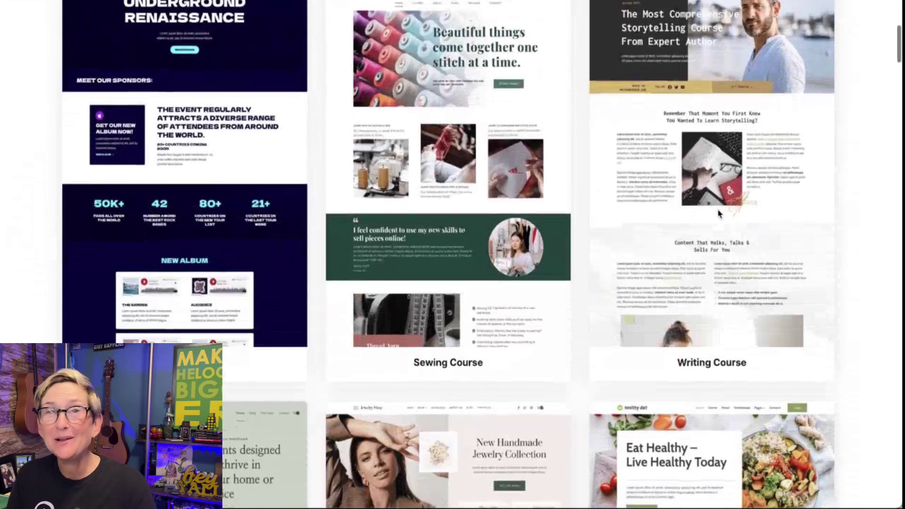
scroll(718, 215, down, 9)
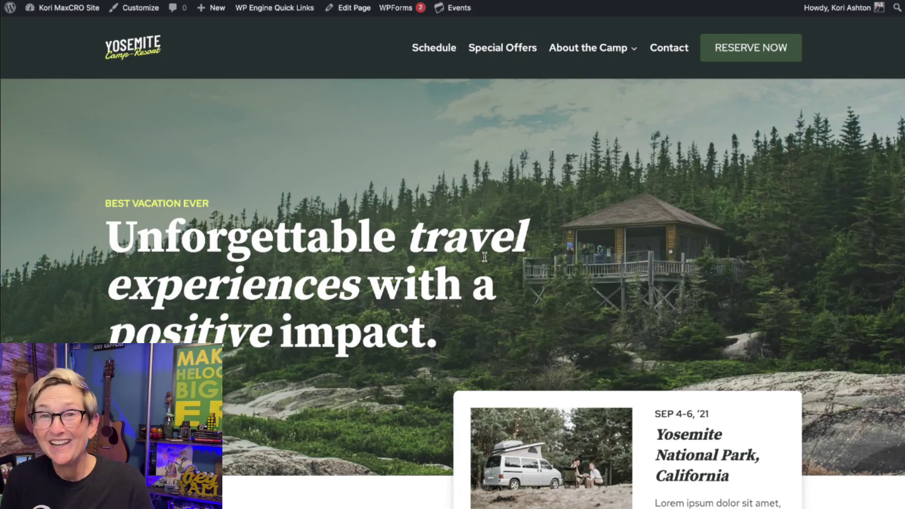
scroll(485, 257, down, 13)
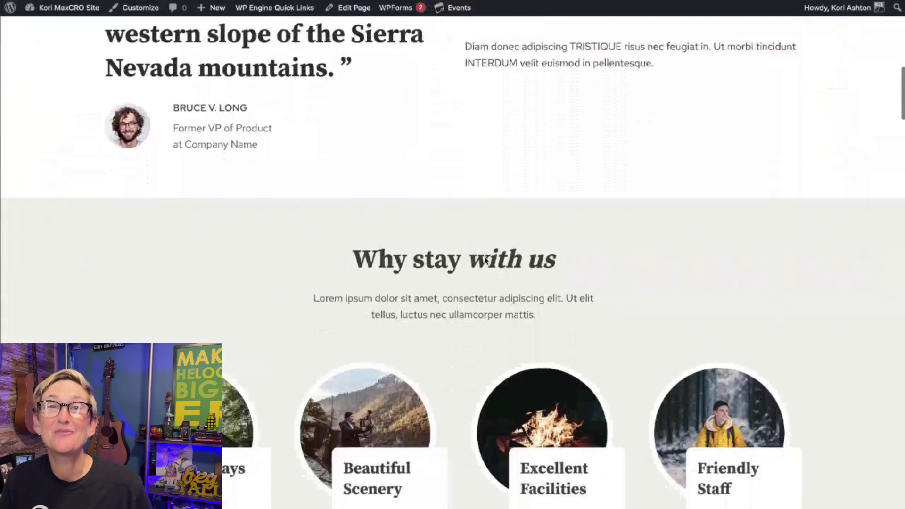
scroll(486, 261, down, 8)
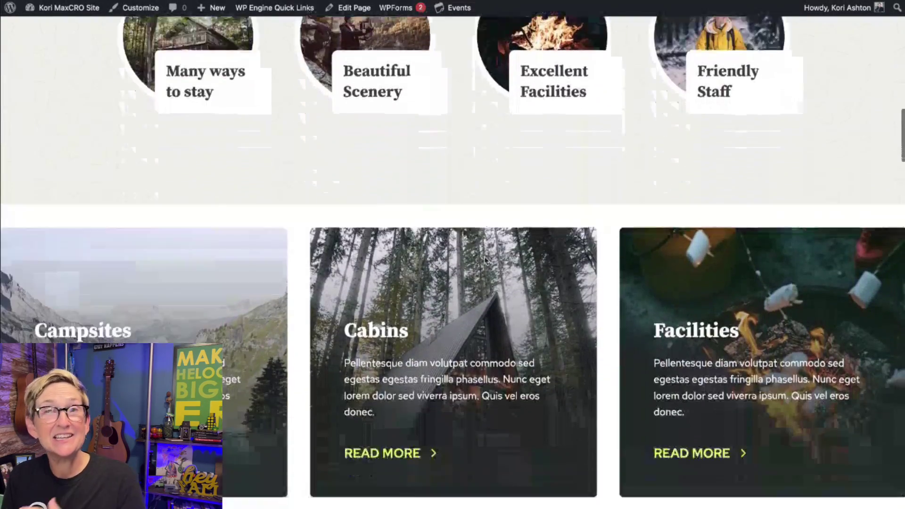
scroll(486, 260, up, 20)
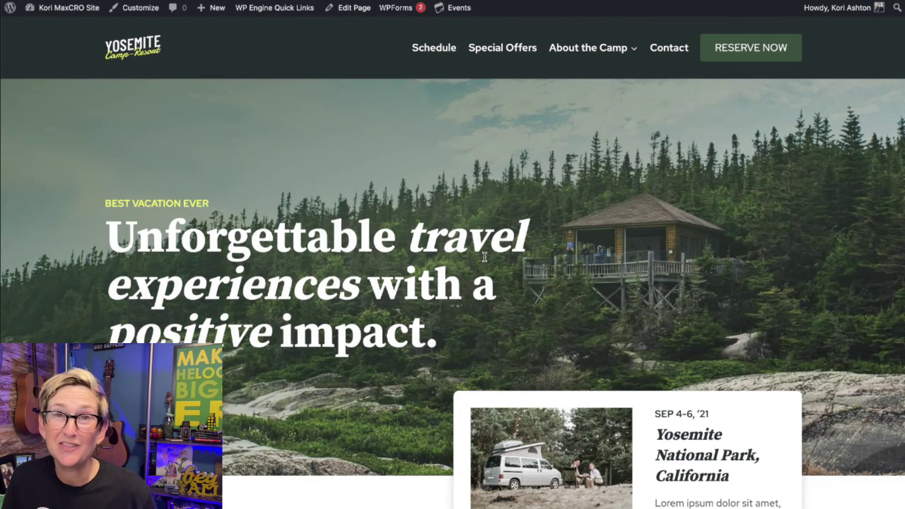
scroll(485, 257, down, 6)
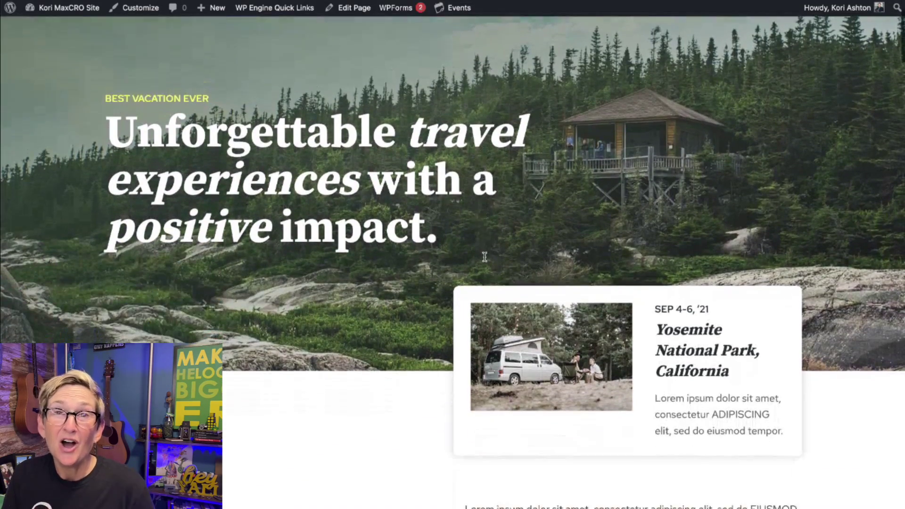
scroll(486, 260, down, 6)
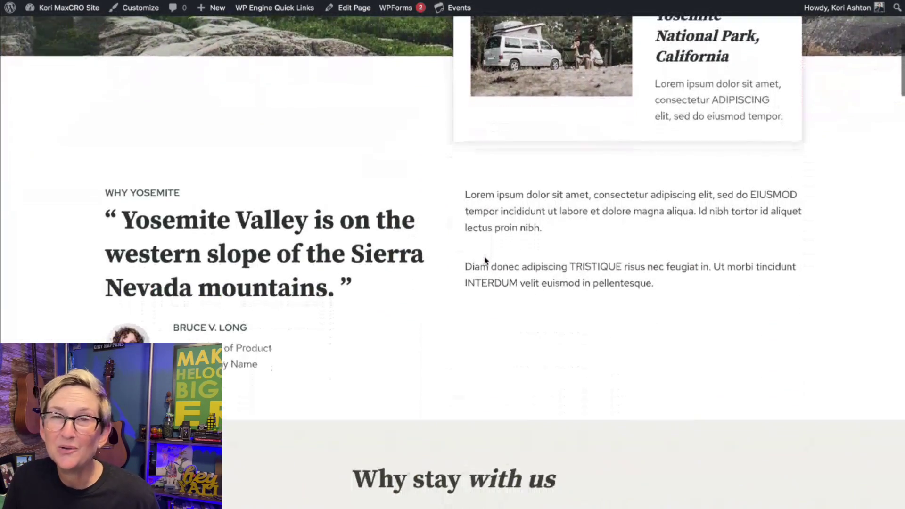
scroll(485, 257, down, 8)
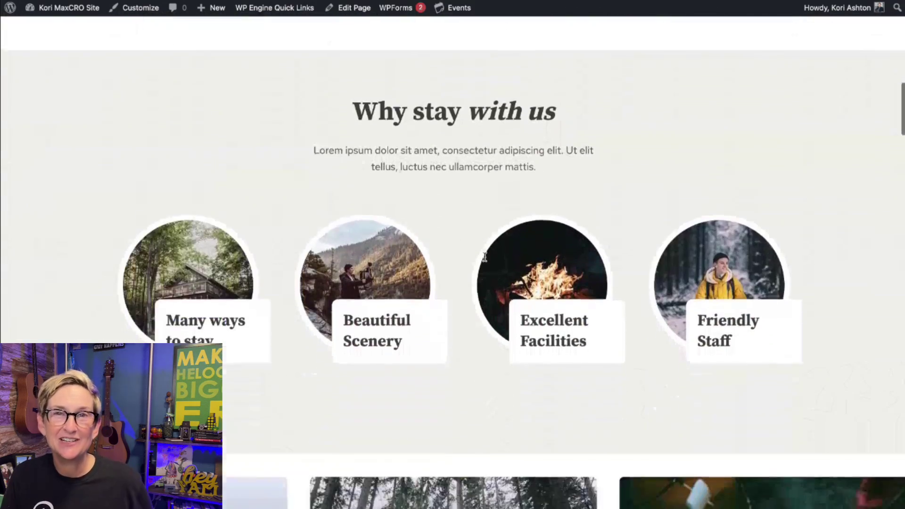
scroll(486, 260, down, 4)
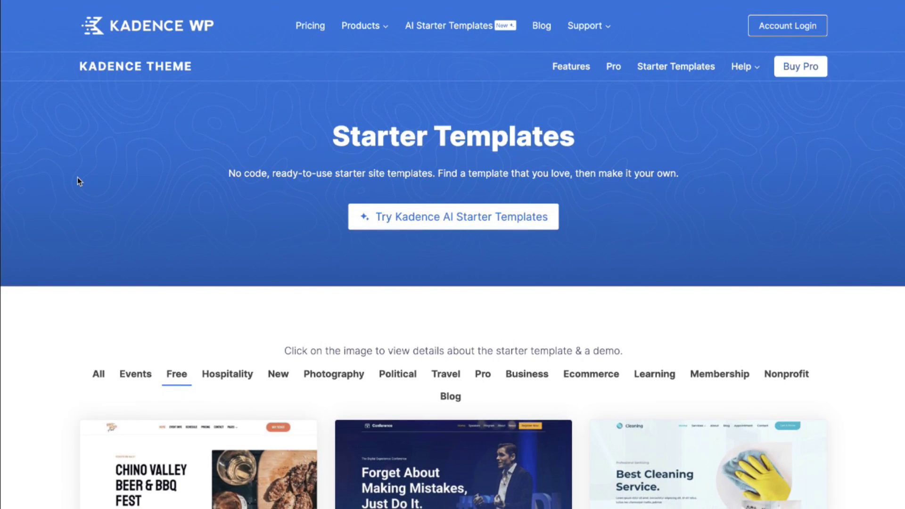
Show starter templates from all categories in the Kadence gallery.
scroll(78, 177, down, 2)
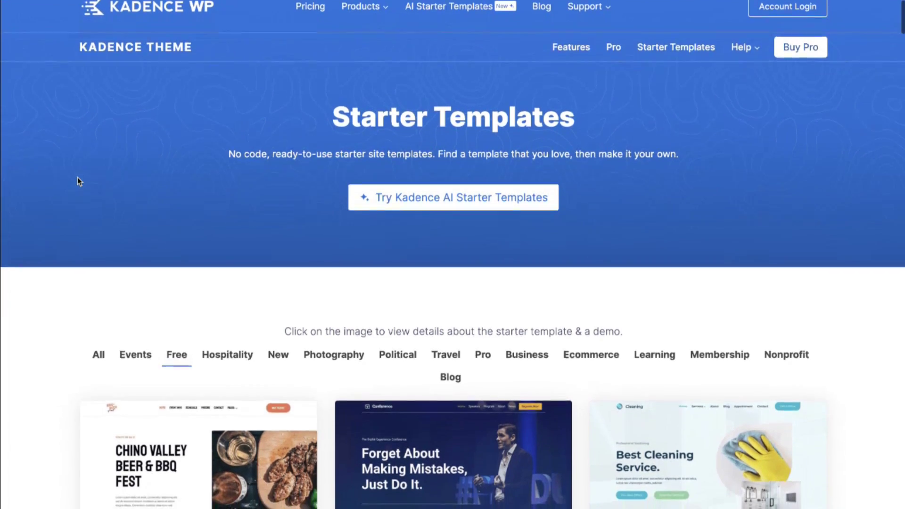
scroll(78, 177, down, 2)
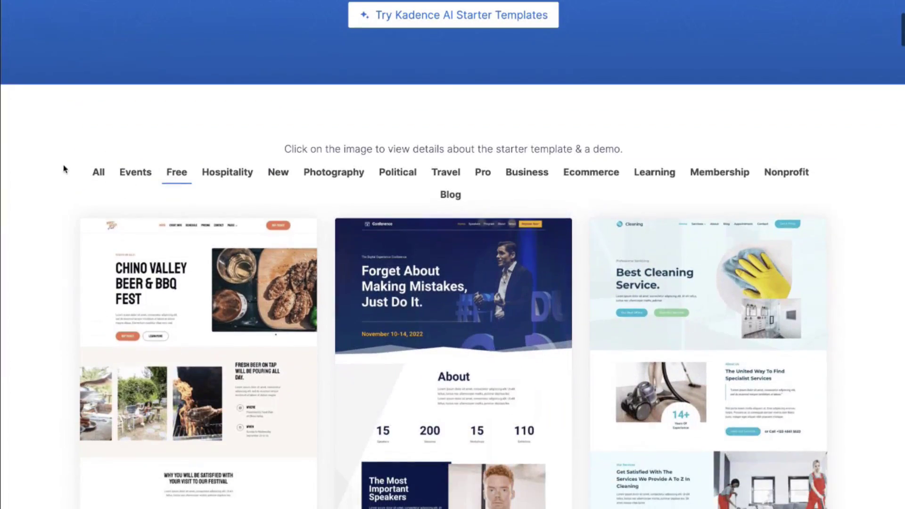
click(99, 179)
scroll(61, 183, down, 15)
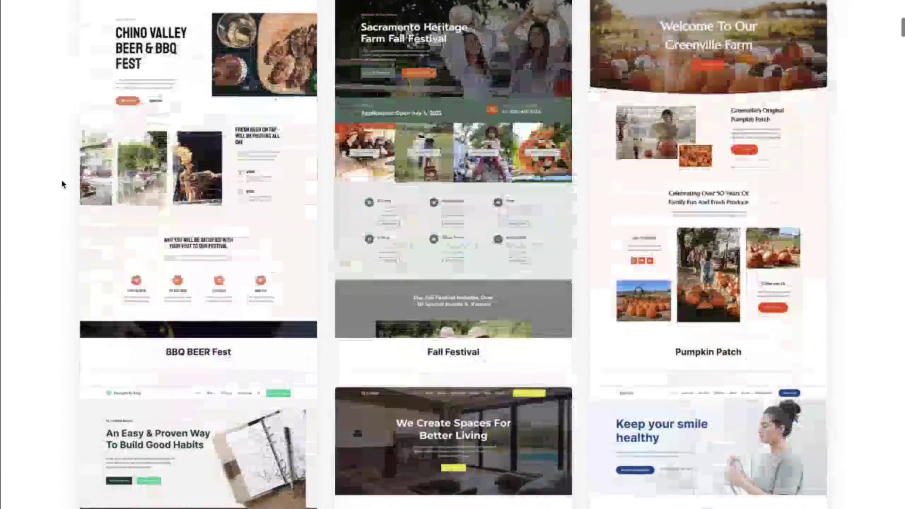
scroll(62, 184, up, 20)
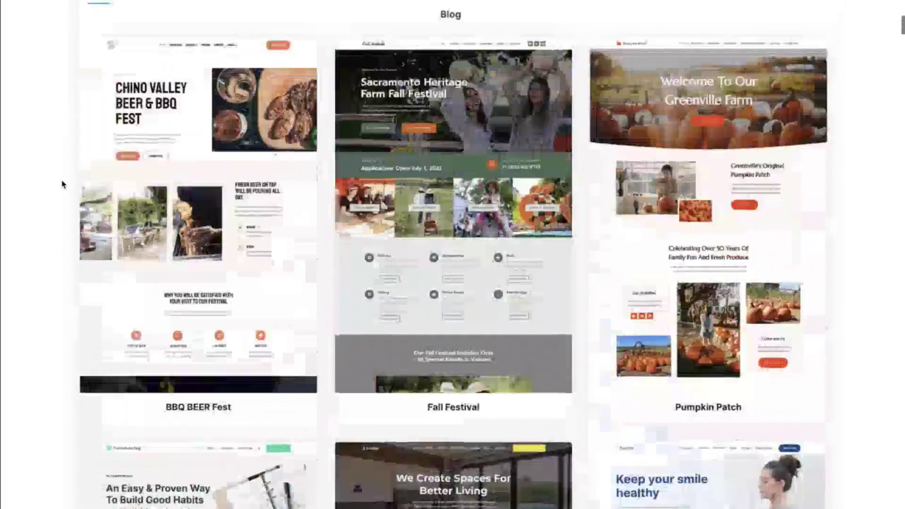
scroll(62, 184, down, 2)
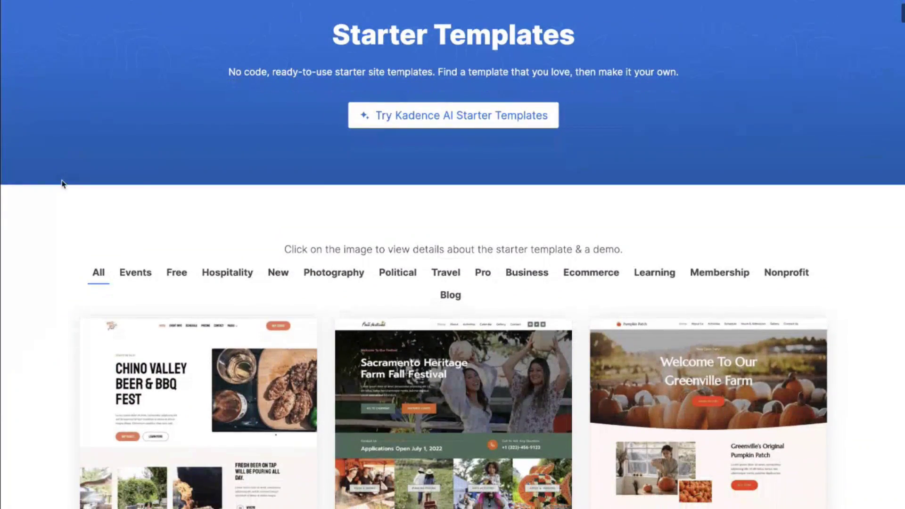
Filter the gallery to free templates and scroll down to the Yosemite card.
click(182, 278)
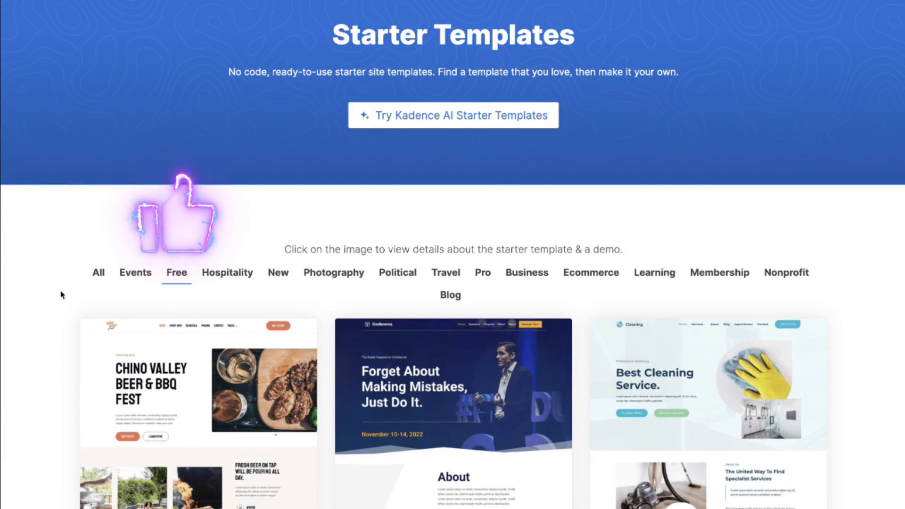
scroll(60, 291, down, 2)
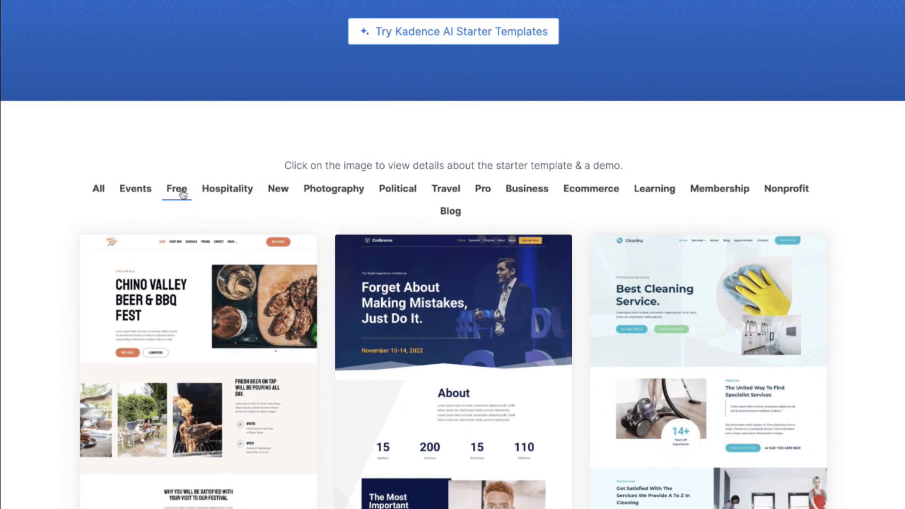
scroll(59, 227, down, 4)
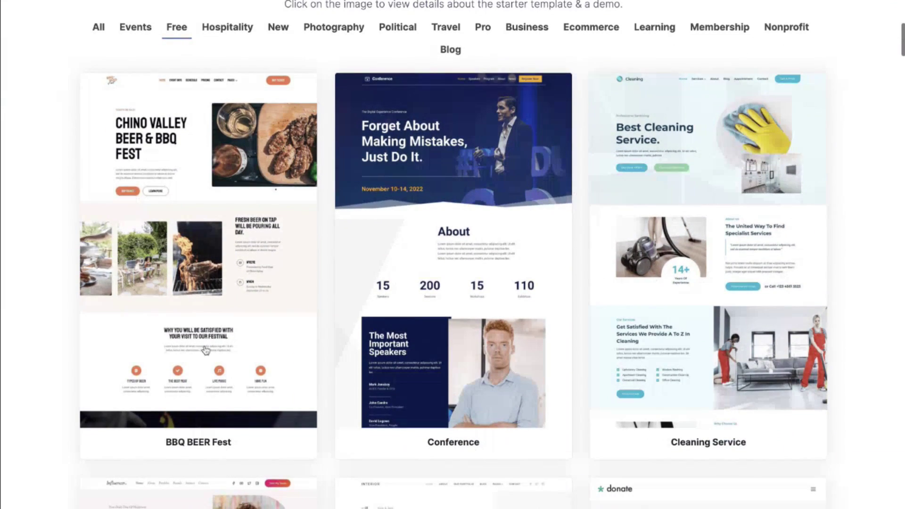
scroll(63, 289, down, 7)
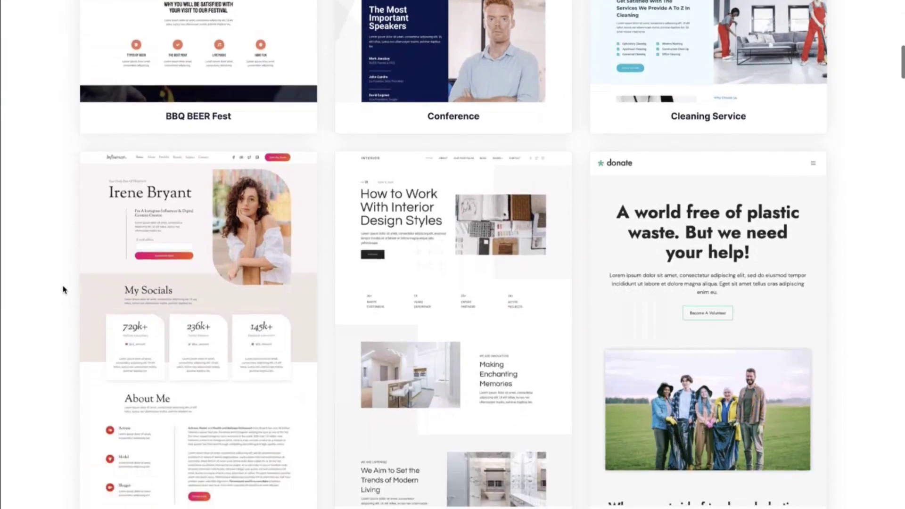
scroll(632, 375, down, 5)
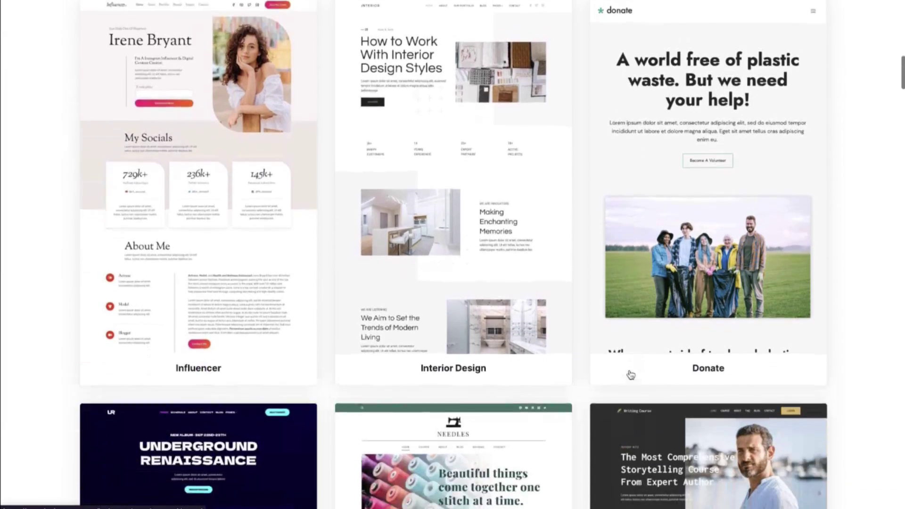
scroll(632, 375, down, 7)
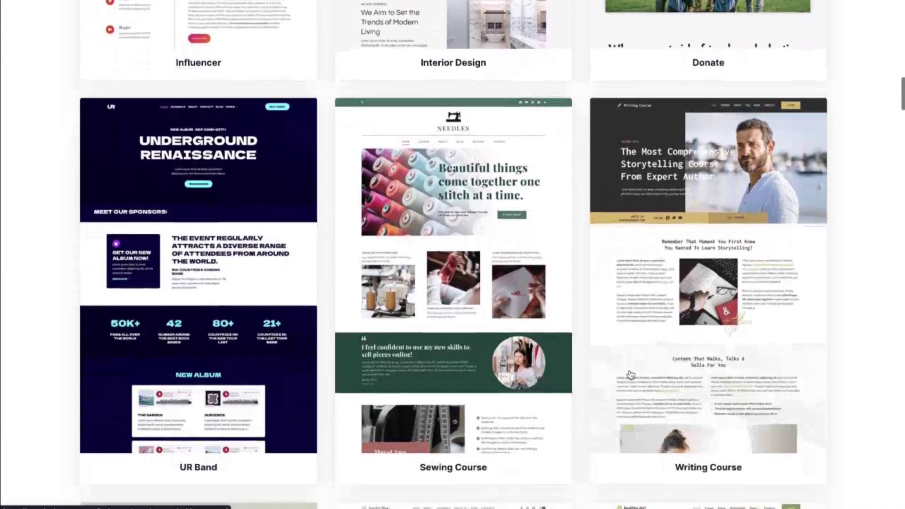
scroll(631, 375, down, 13)
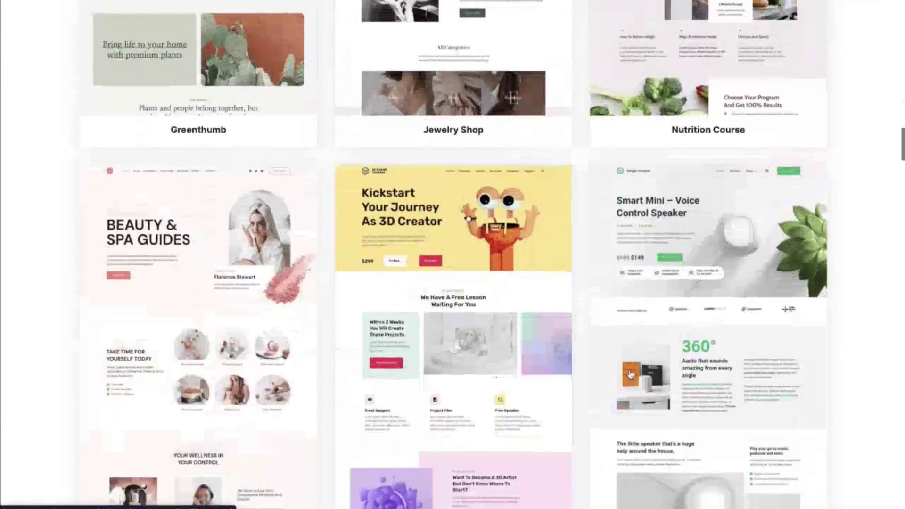
scroll(631, 374, down, 10)
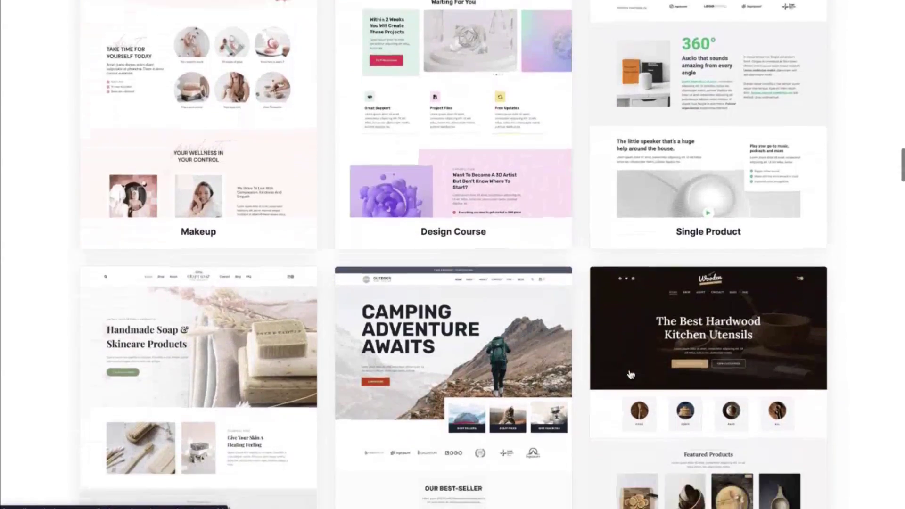
scroll(631, 374, down, 20)
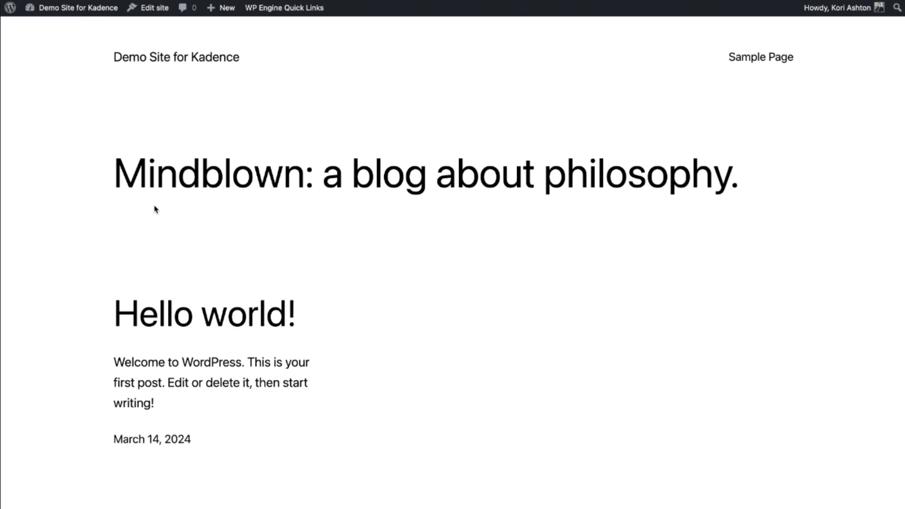
Go to the admin dashboard's Appearance > Themes page.
mouse_move(45, 8)
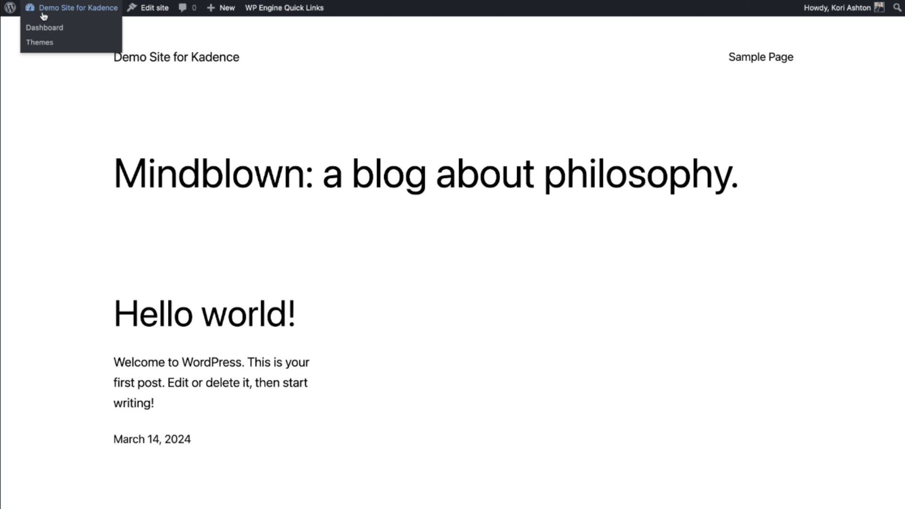
click(44, 32)
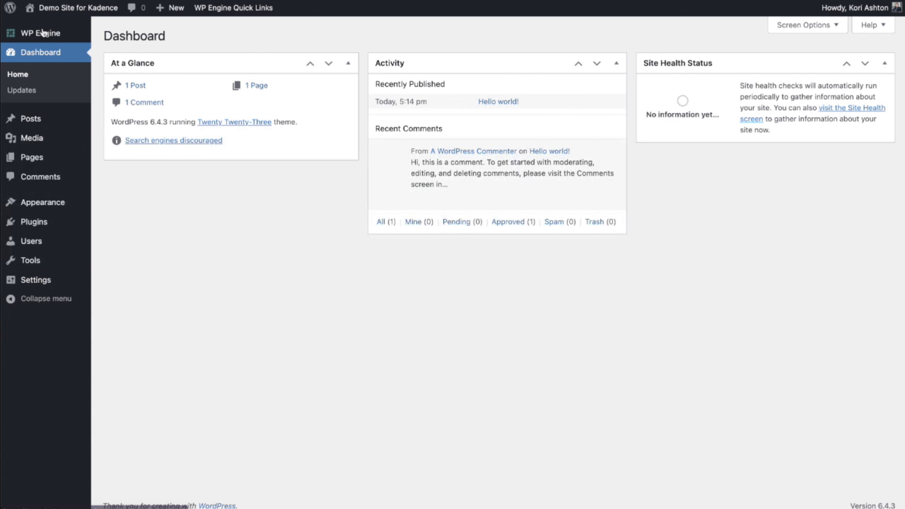
mouse_move(73, 203)
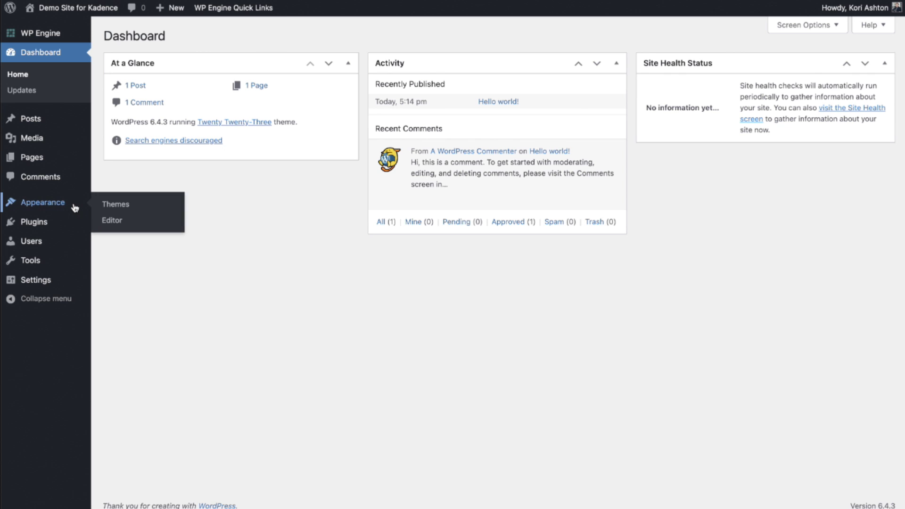
click(136, 204)
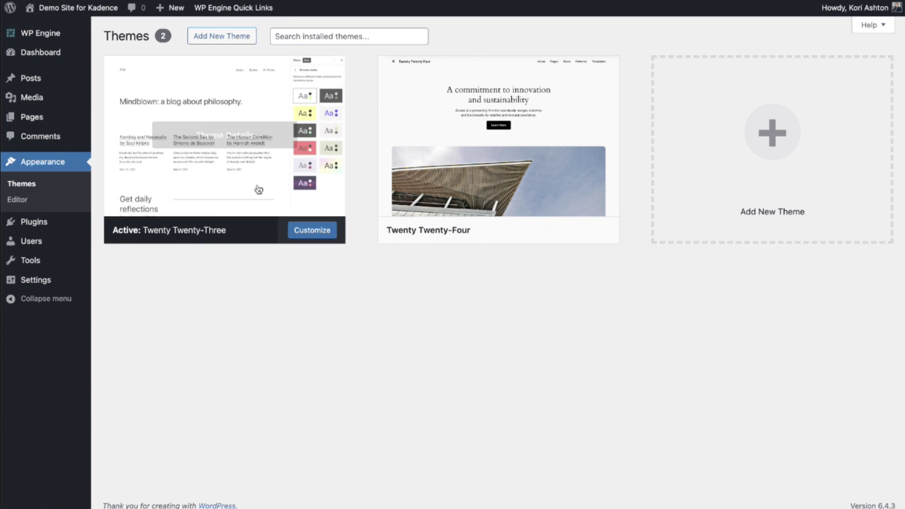
Visit the site's front end, then return to Themes through the admin bar's site menu.
mouse_move(225, 171)
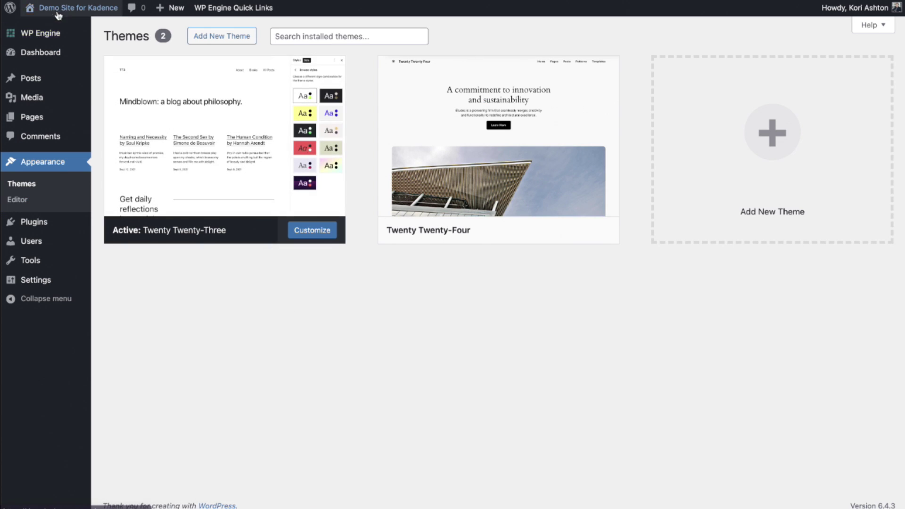
mouse_move(71, 7)
click(38, 26)
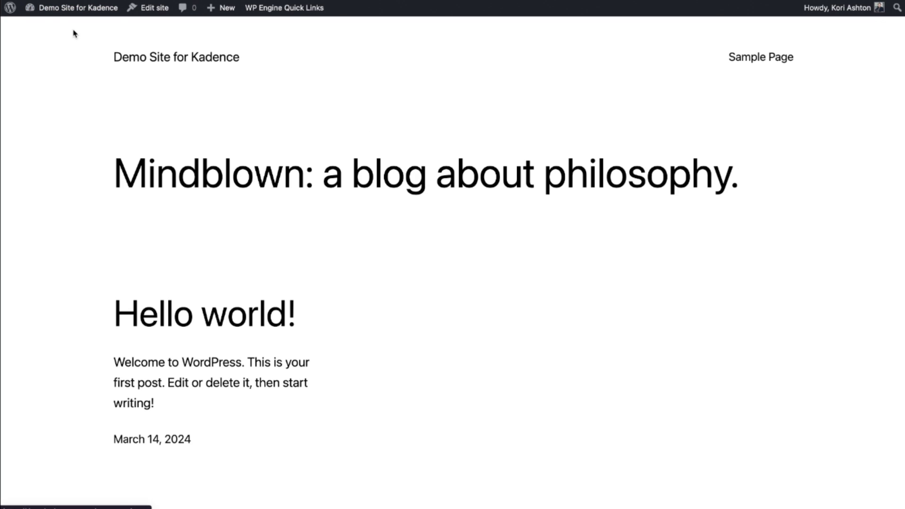
mouse_move(51, 14)
click(41, 43)
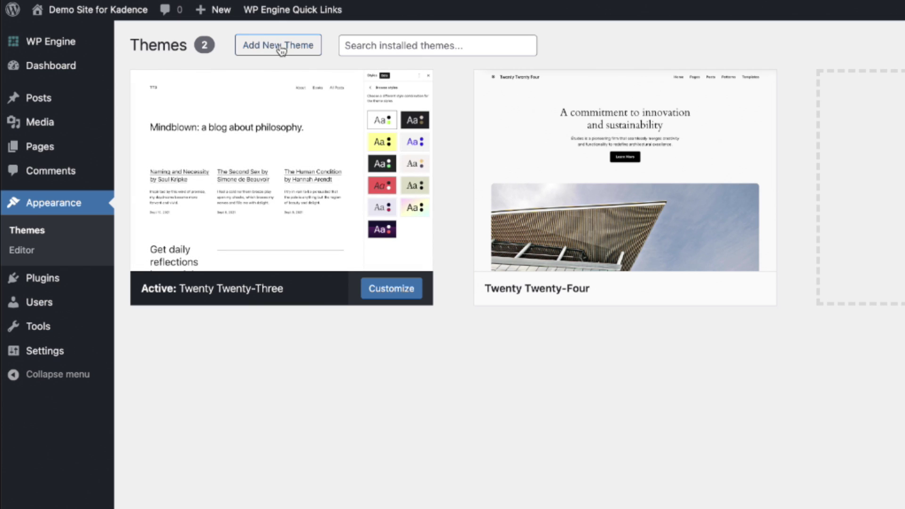
Search the theme directory for 'Kadence' and install the Kadence theme.
click(282, 47)
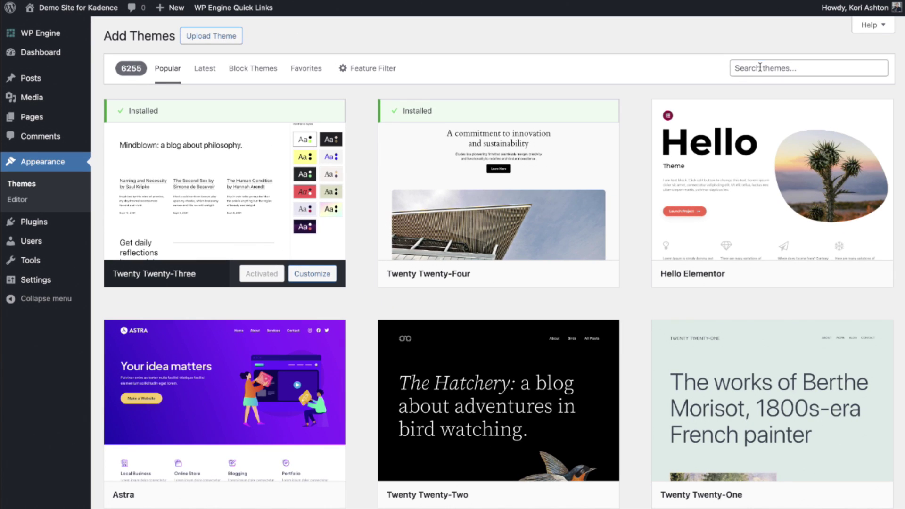
click(760, 67)
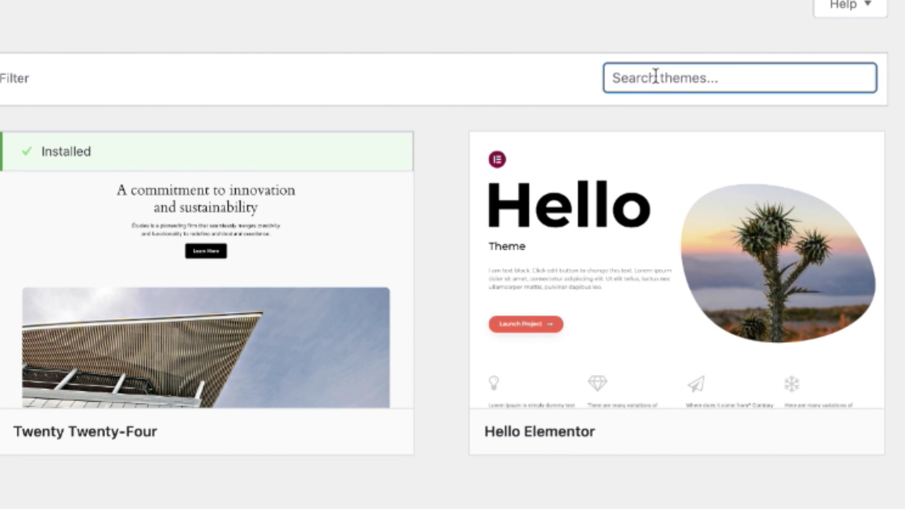
text(Kadence)
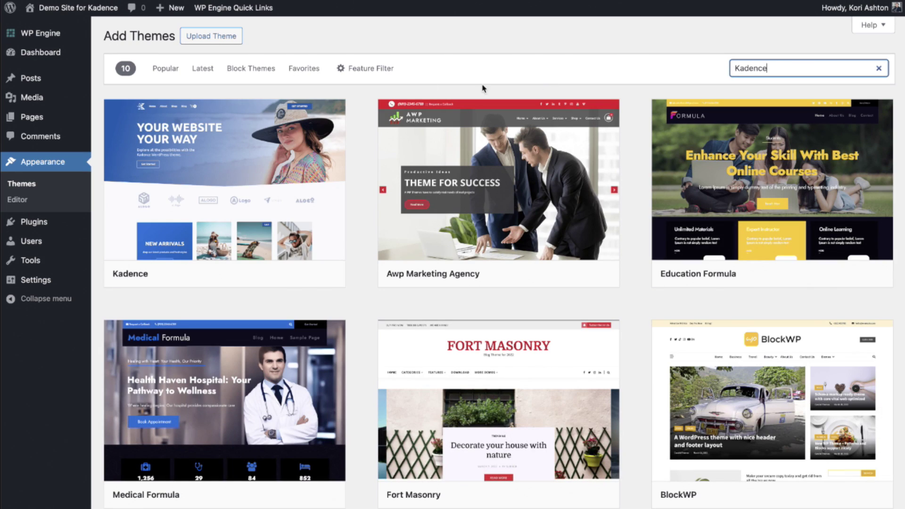
mouse_move(213, 184)
click(275, 277)
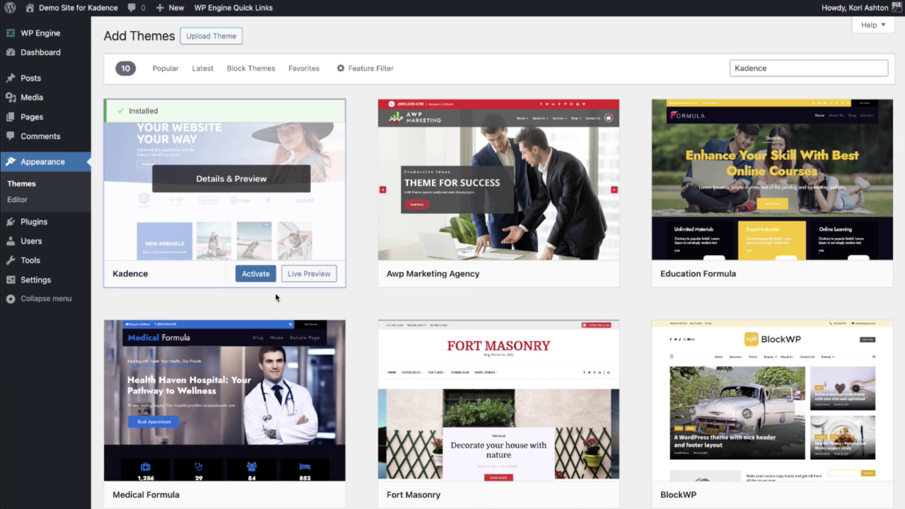
Activate Kadence and view the 'Hello world!' post on the front end in Kadence styling.
click(256, 275)
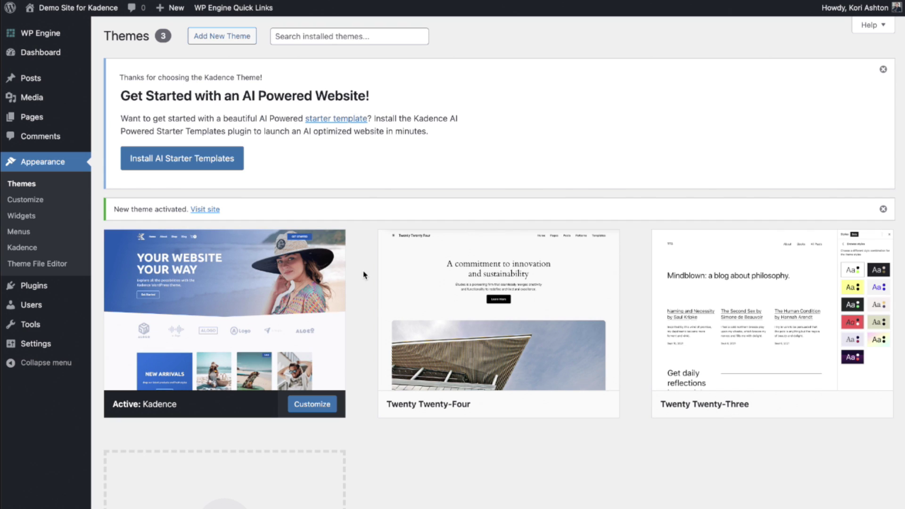
mouse_move(48, 9)
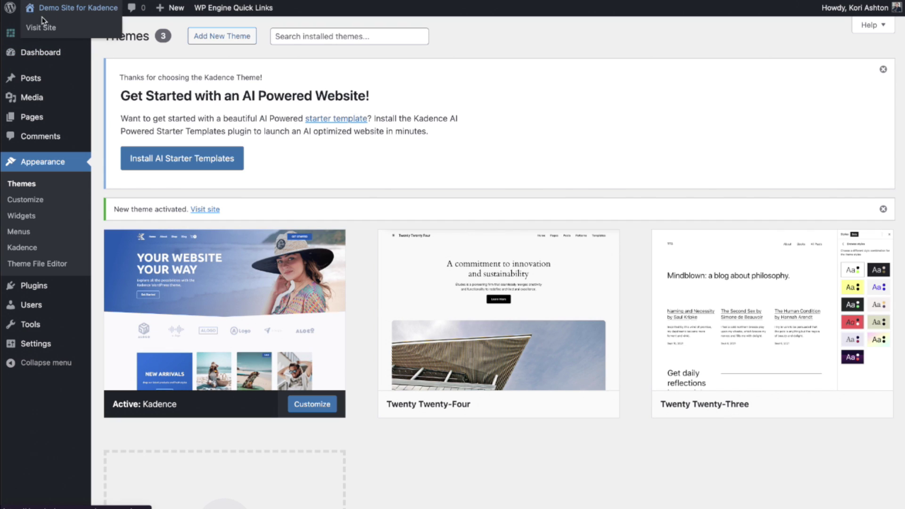
click(43, 30)
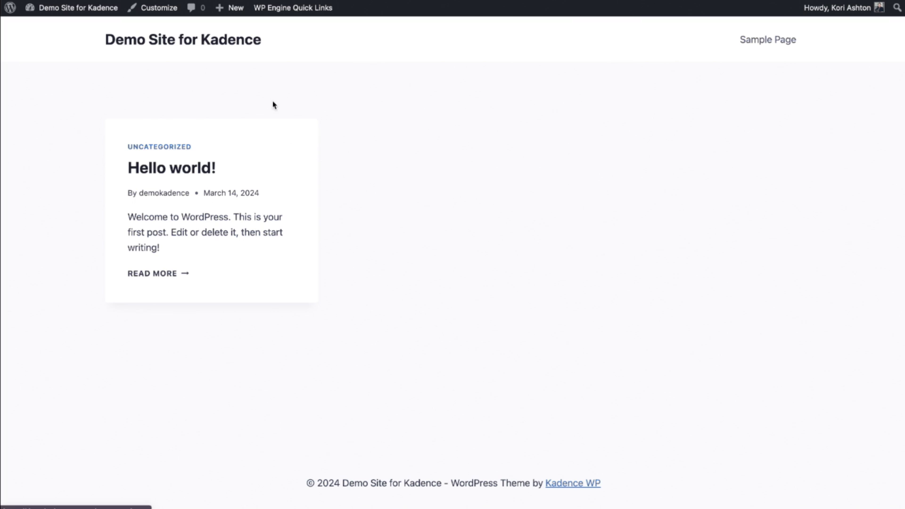
scroll(359, 178, down, 1)
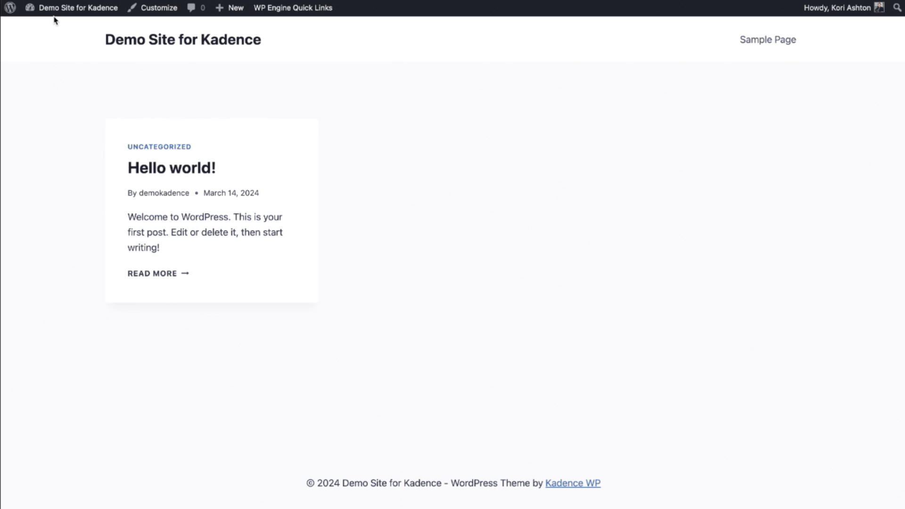
mouse_move(54, 8)
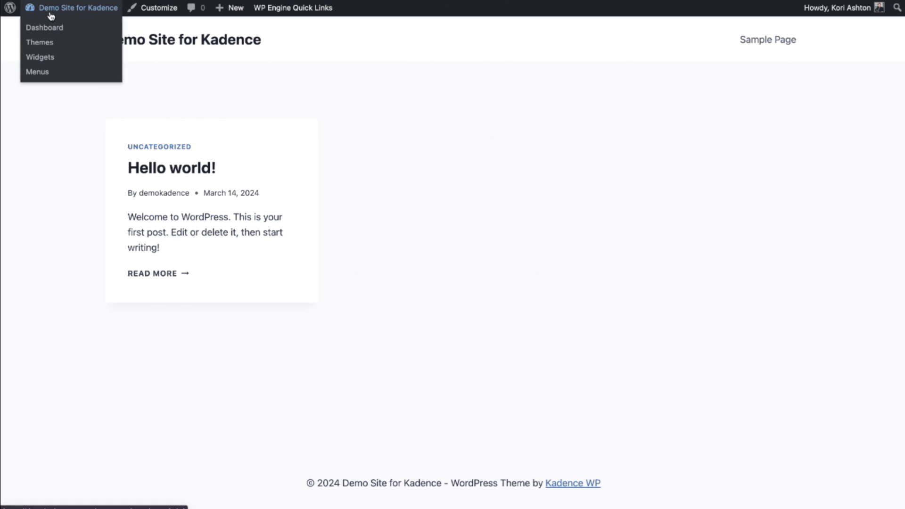
Return to Themes and install AI Starter Templates from the Kadence banner.
click(43, 46)
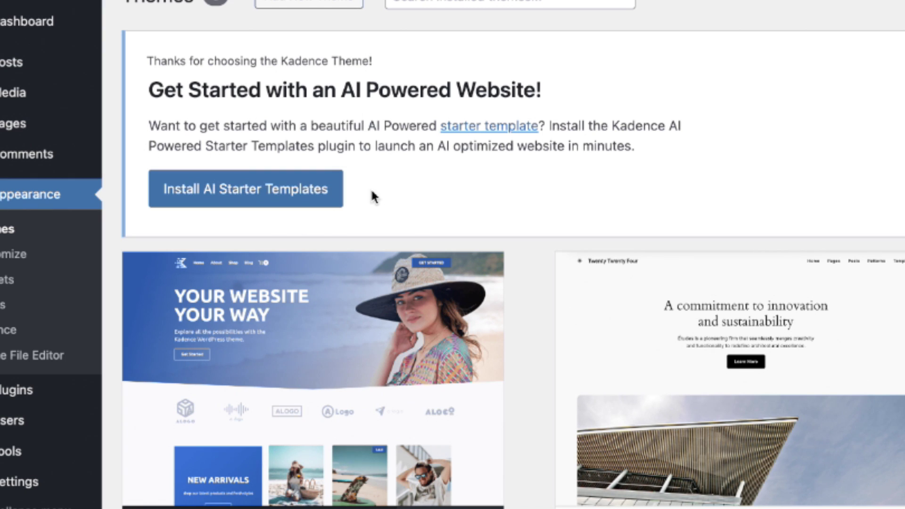
click(288, 194)
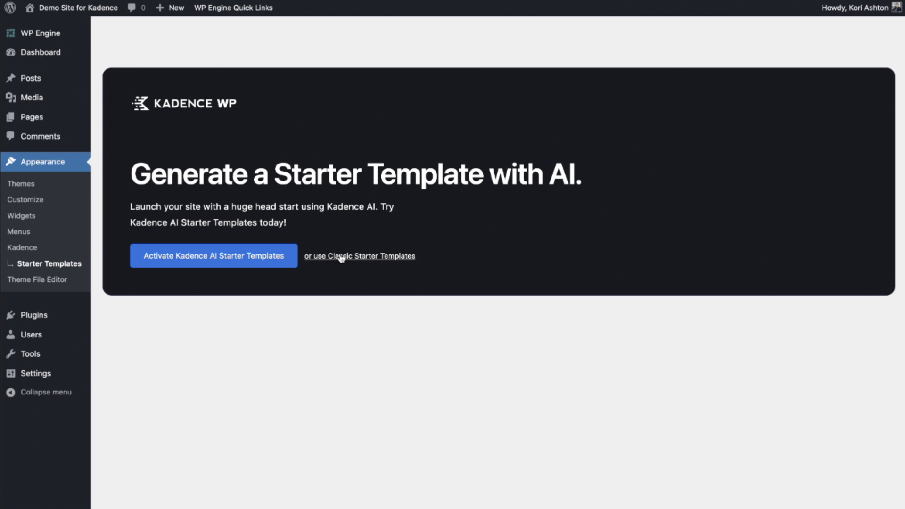
Open the classic starter templates library and filter it to Free Only.
click(341, 258)
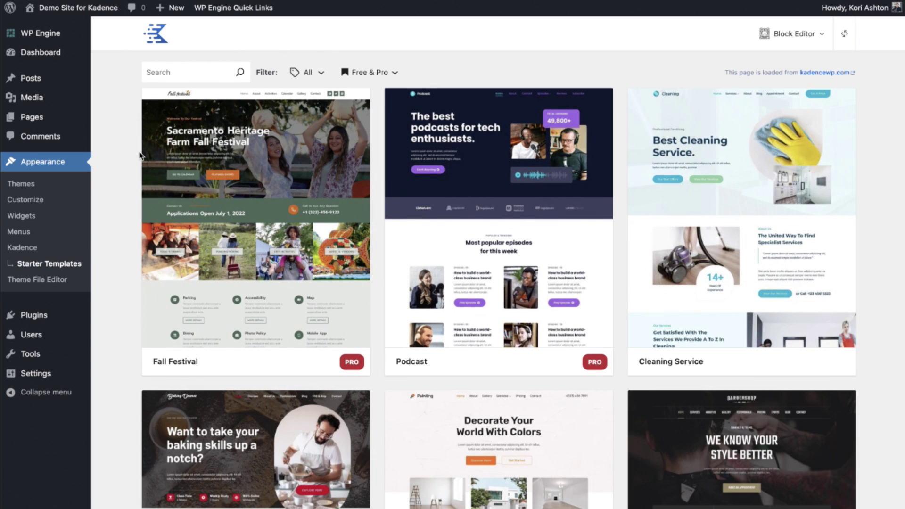
scroll(122, 188, down, 2)
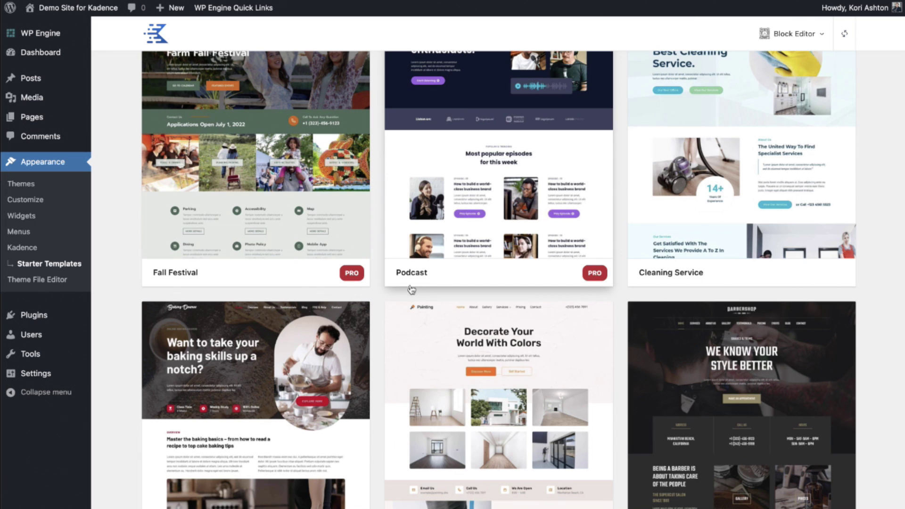
scroll(406, 288, up, 3)
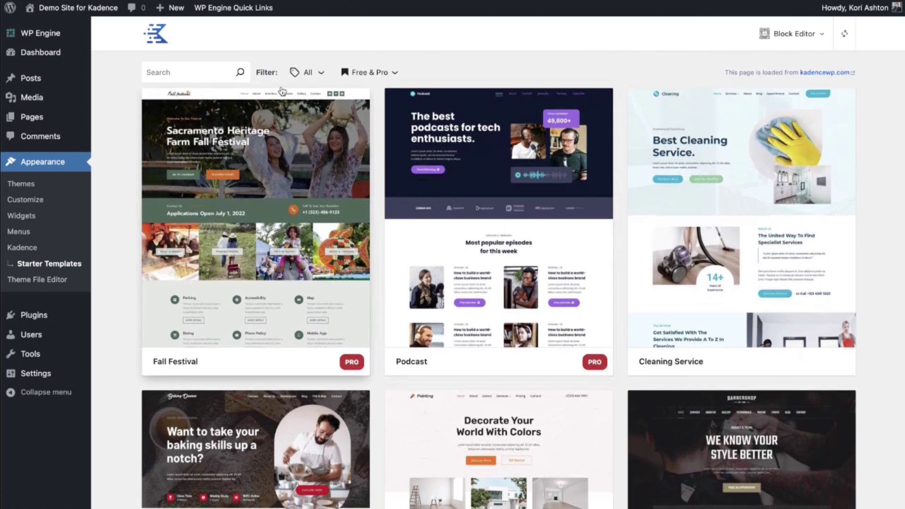
click(322, 75)
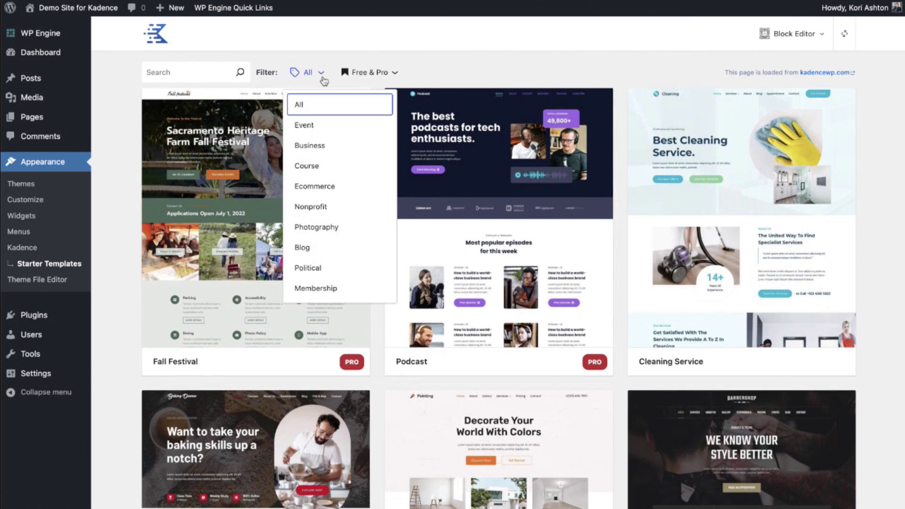
click(372, 73)
click(373, 146)
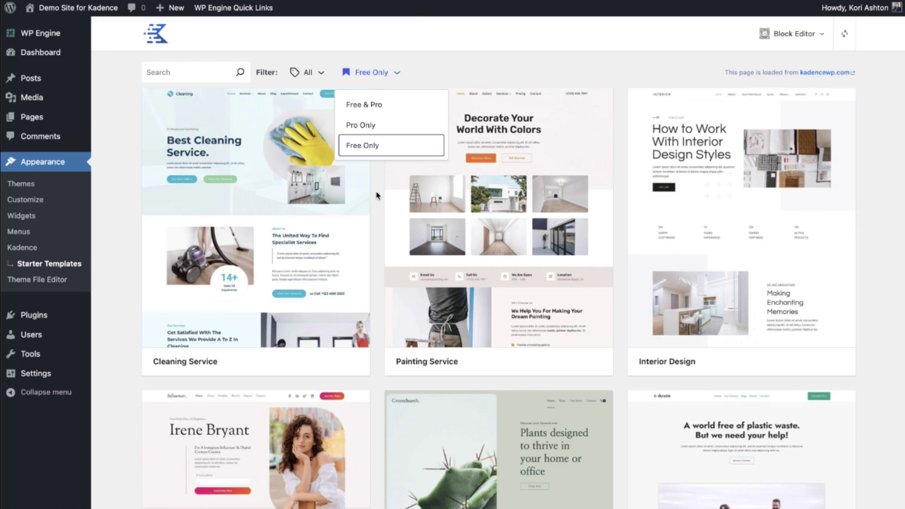
click(380, 229)
Scroll down the template grid and pick the Yosemite starter template.
scroll(378, 225, down, 10)
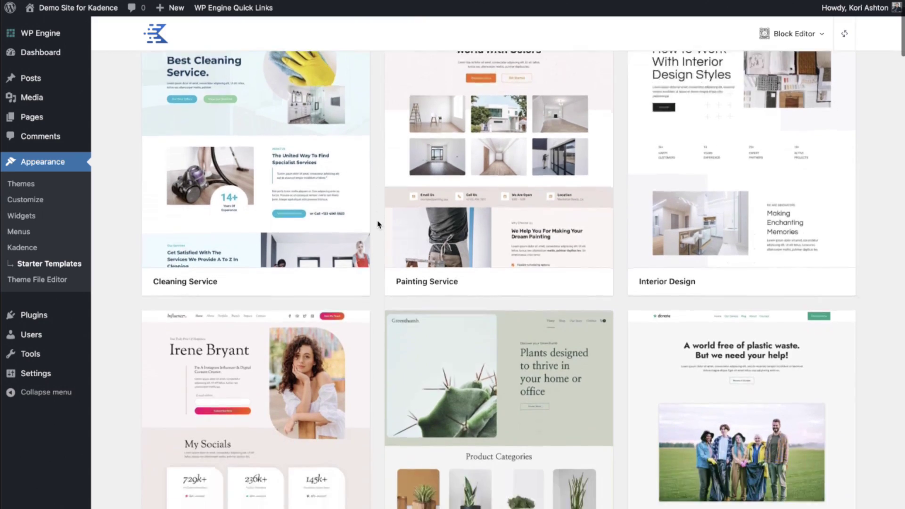
scroll(378, 225, down, 14)
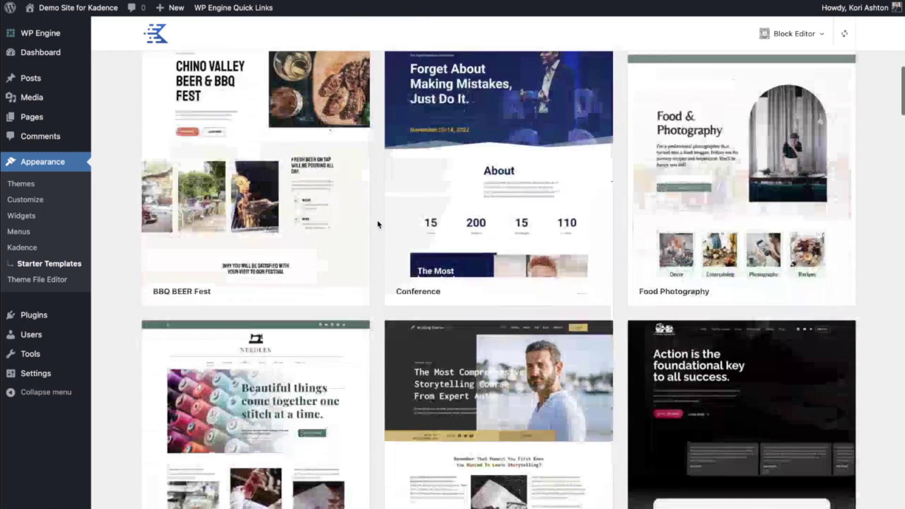
scroll(378, 224, down, 17)
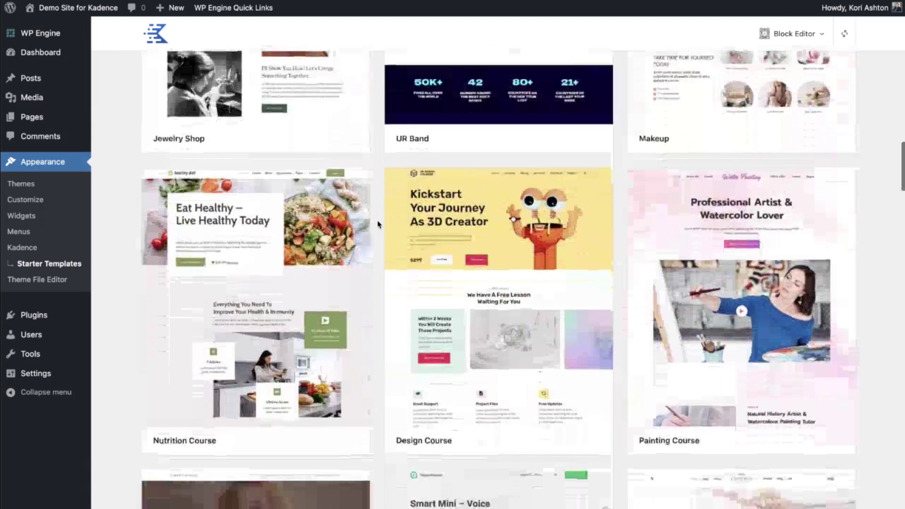
scroll(378, 224, down, 12)
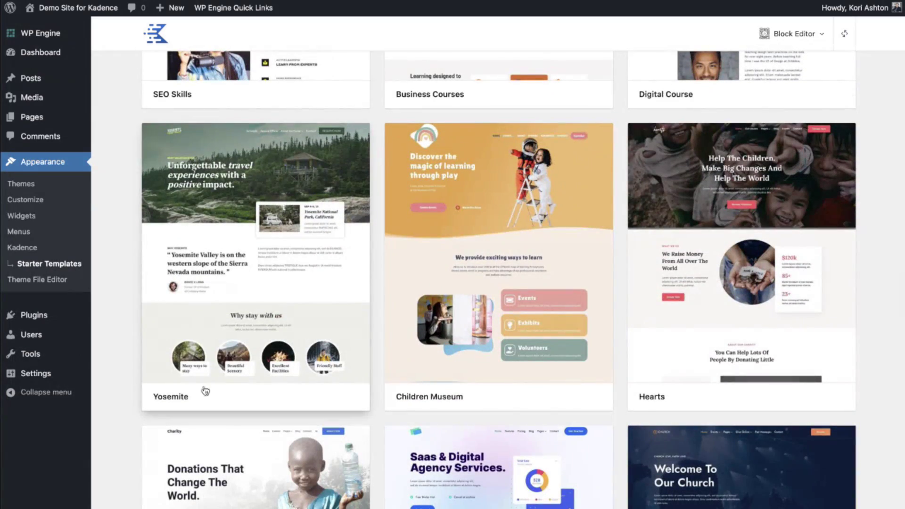
click(221, 276)
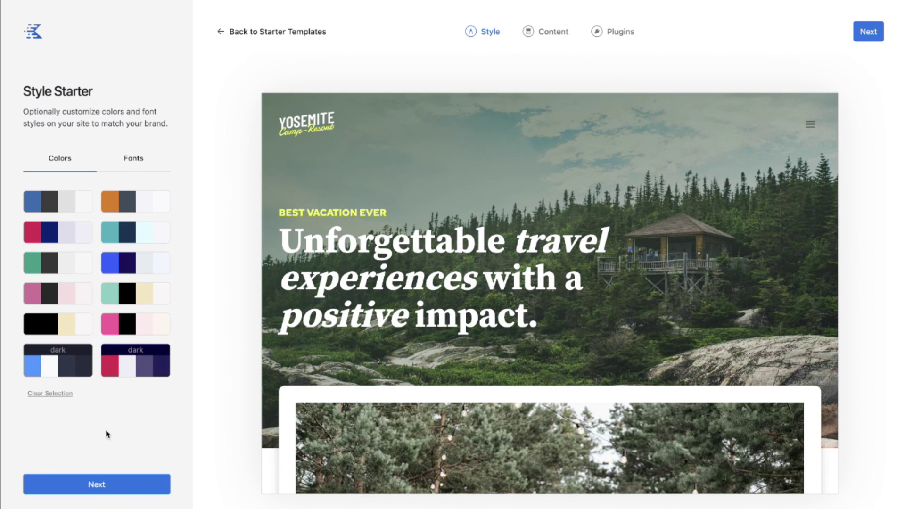
Keep Yosemite's default style and choose Import Full Site, checking the advanced settings.
click(101, 485)
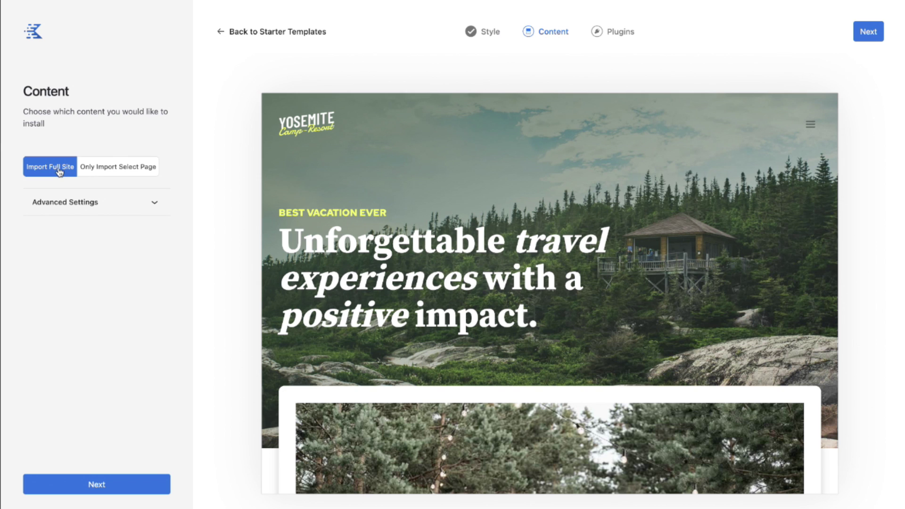
click(111, 168)
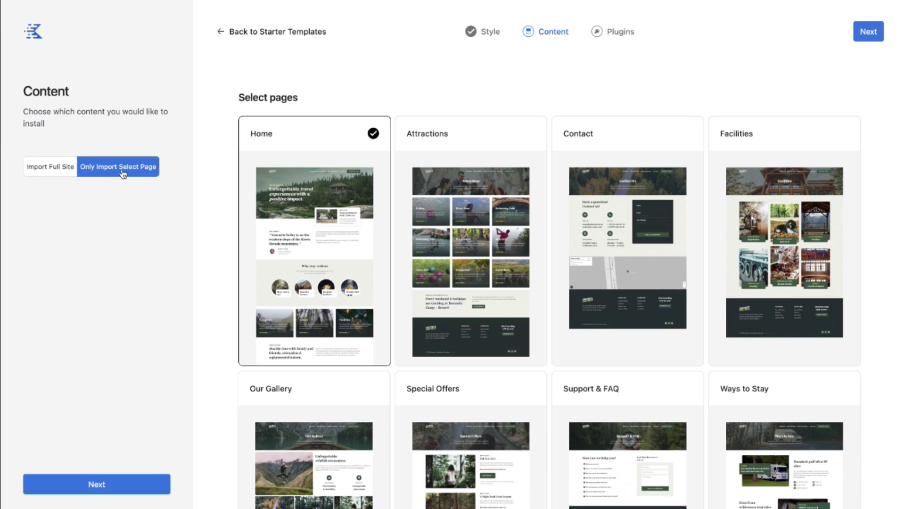
scroll(434, 303, down, 3)
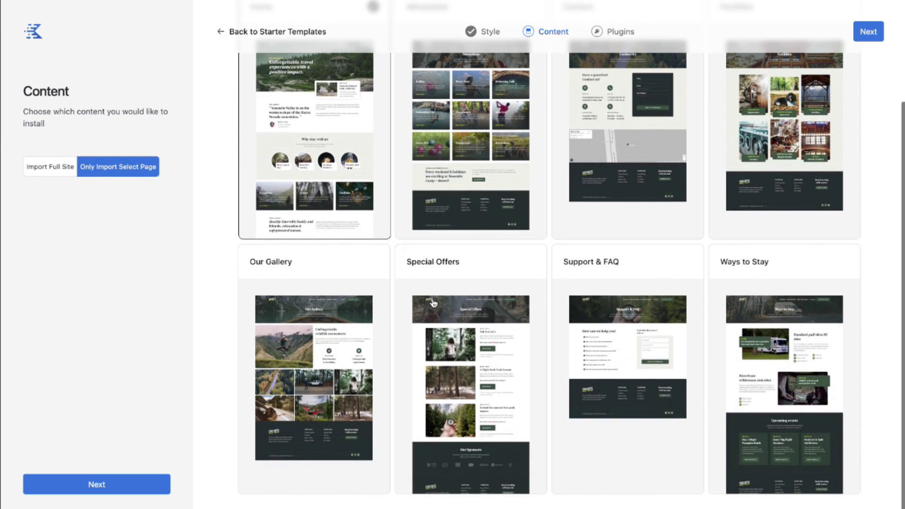
scroll(434, 303, up, 3)
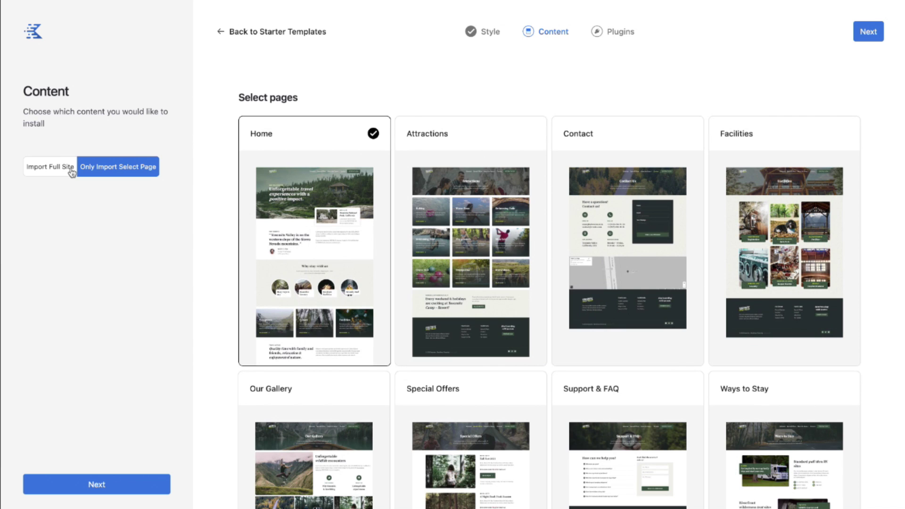
click(53, 172)
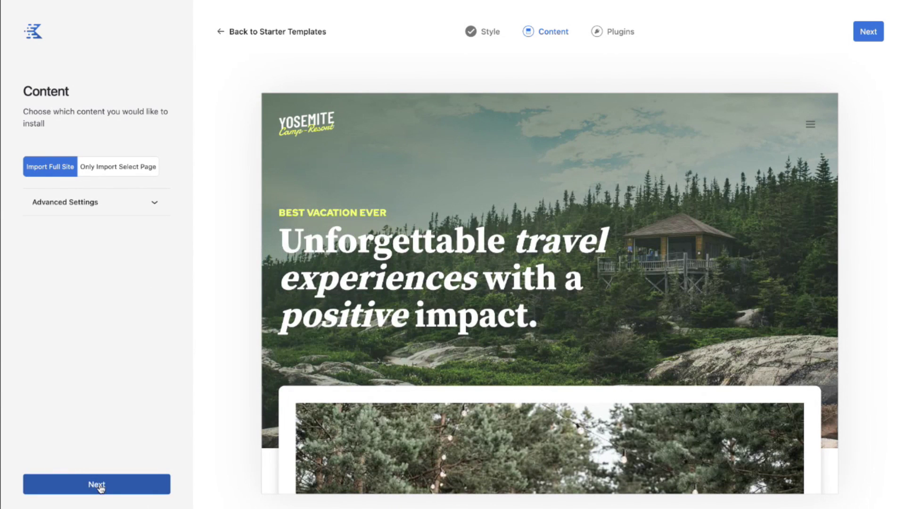
click(154, 204)
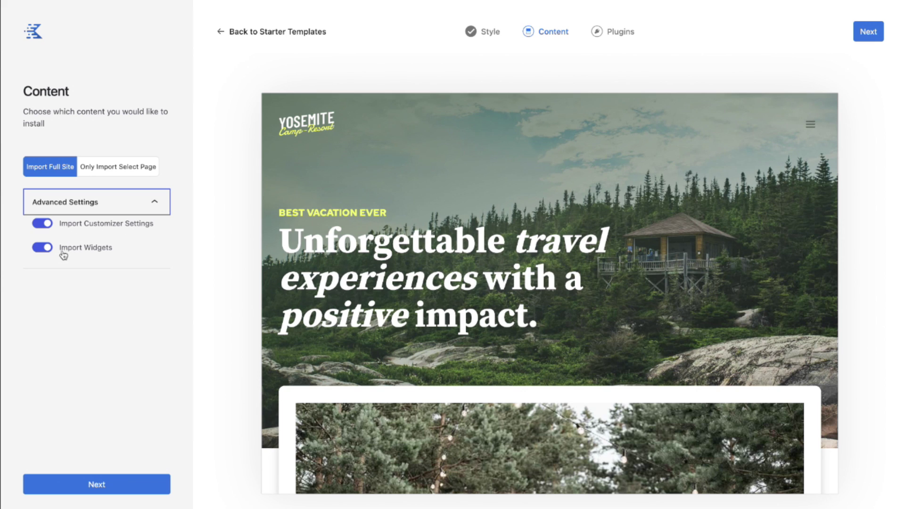
click(155, 201)
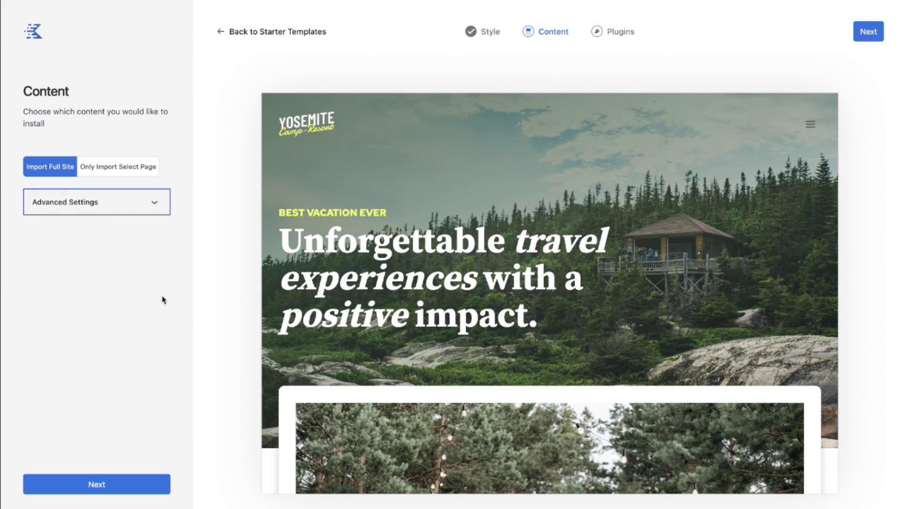
Move past the Plugins step with Finish and Launch to reach Start Import.
click(96, 489)
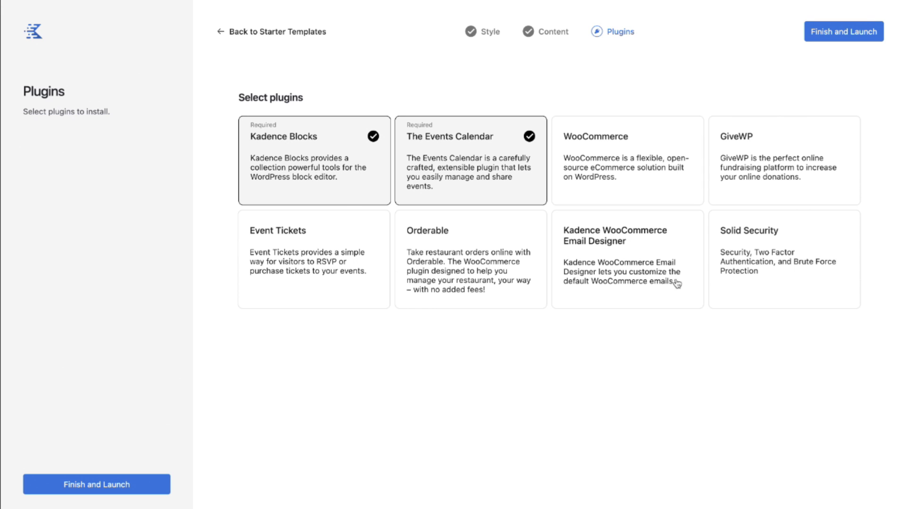
click(100, 484)
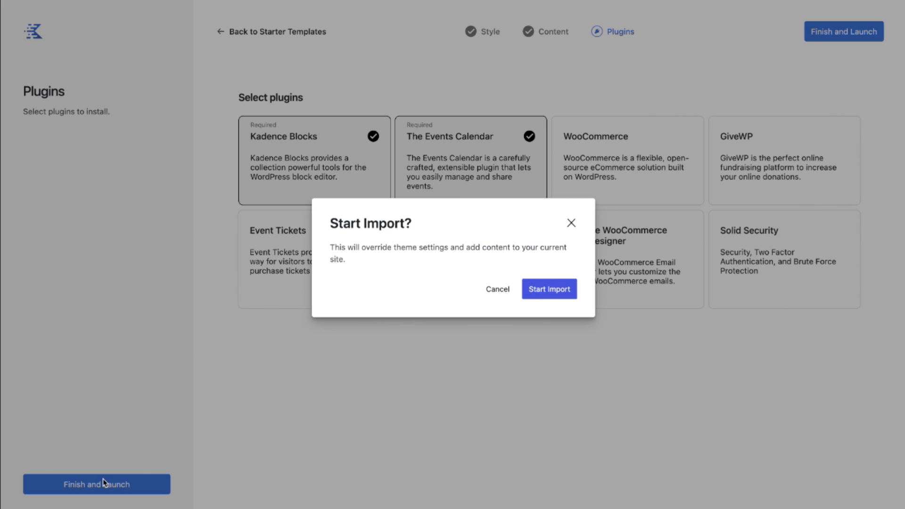
Confirm Start Import and let Yosemite's plugins and content install.
click(550, 289)
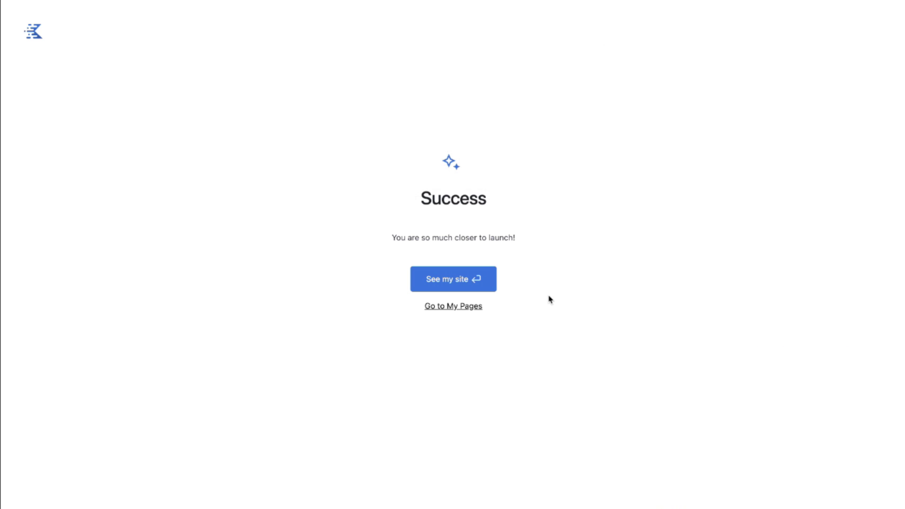
View the newly imported Yosemite site, scrolling the homepage down to the footer and back up.
click(437, 287)
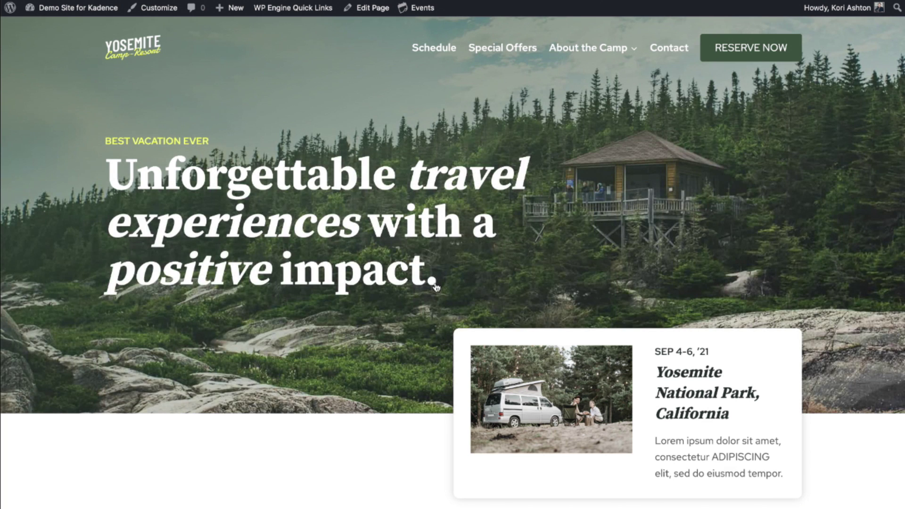
scroll(437, 288, down, 15)
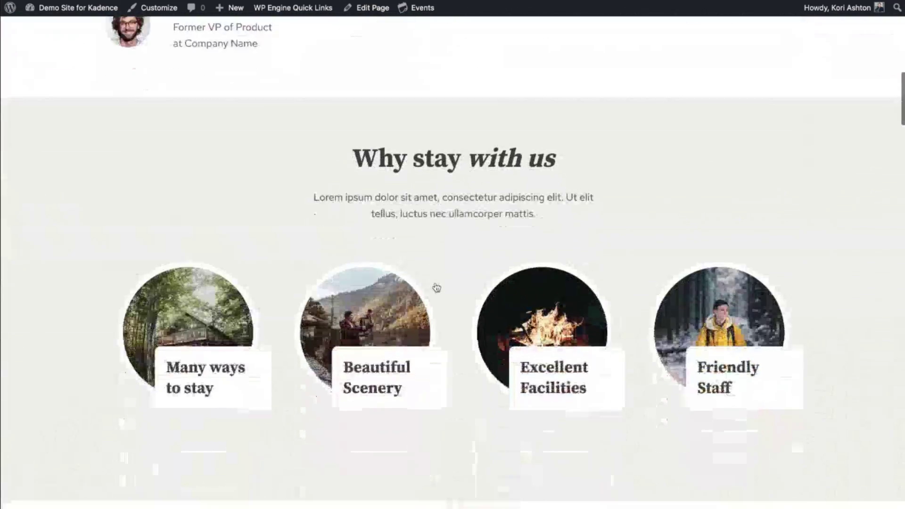
scroll(437, 287, down, 18)
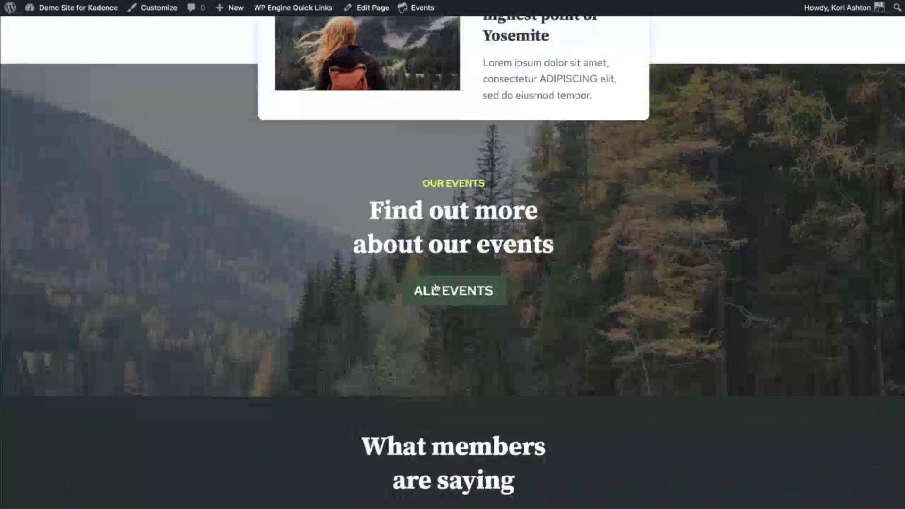
scroll(437, 288, down, 18)
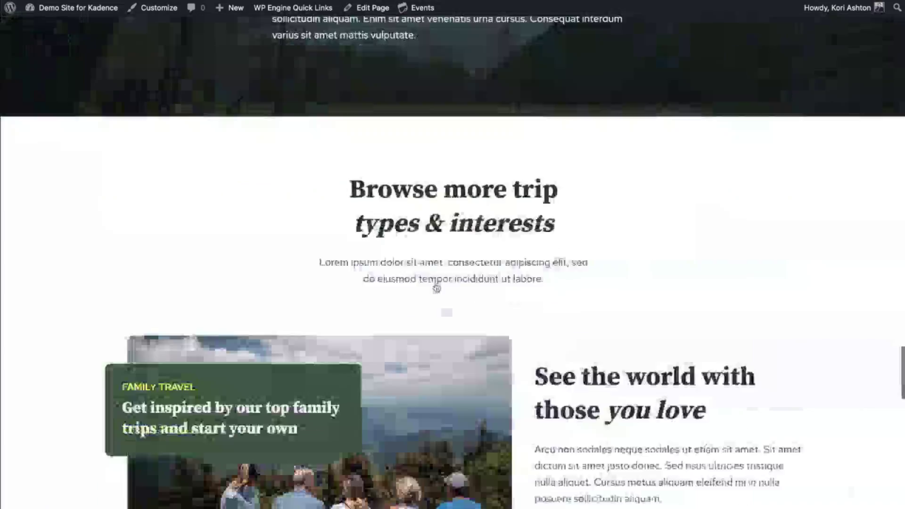
scroll(437, 287, down, 15)
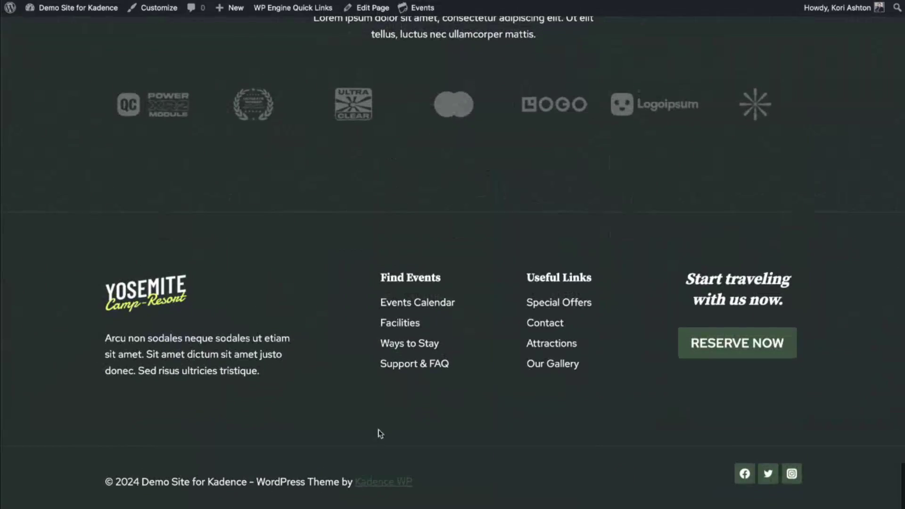
scroll(474, 378, up, 20)
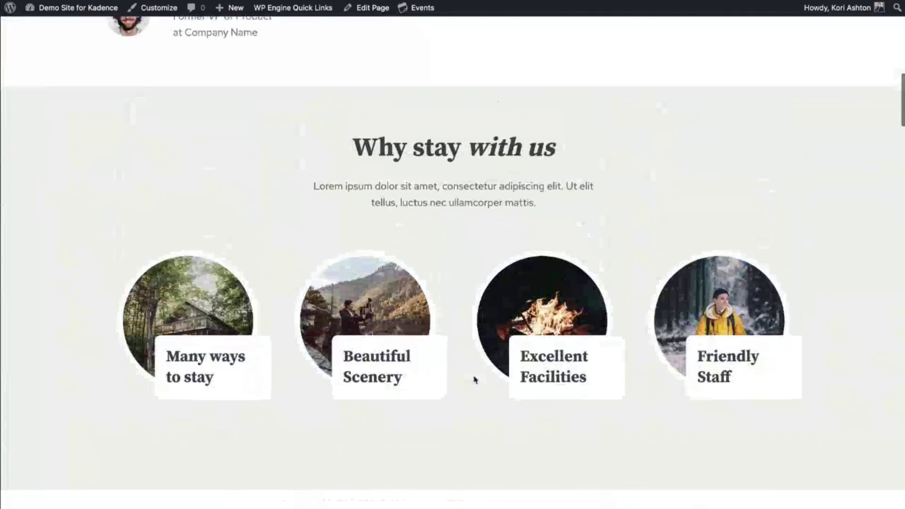
scroll(474, 379, up, 20)
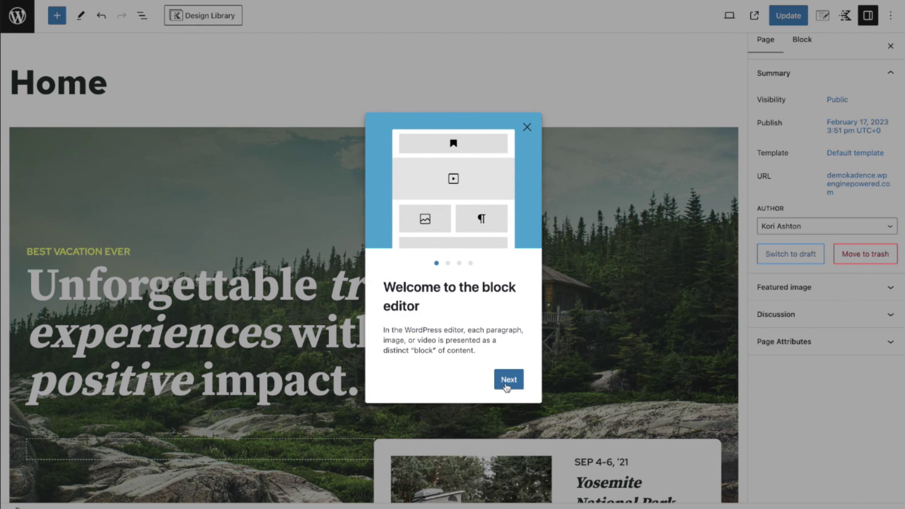
Replace the hero heading with 'Kadence Theme is the best WordPress Free Theme!'.
click(528, 128)
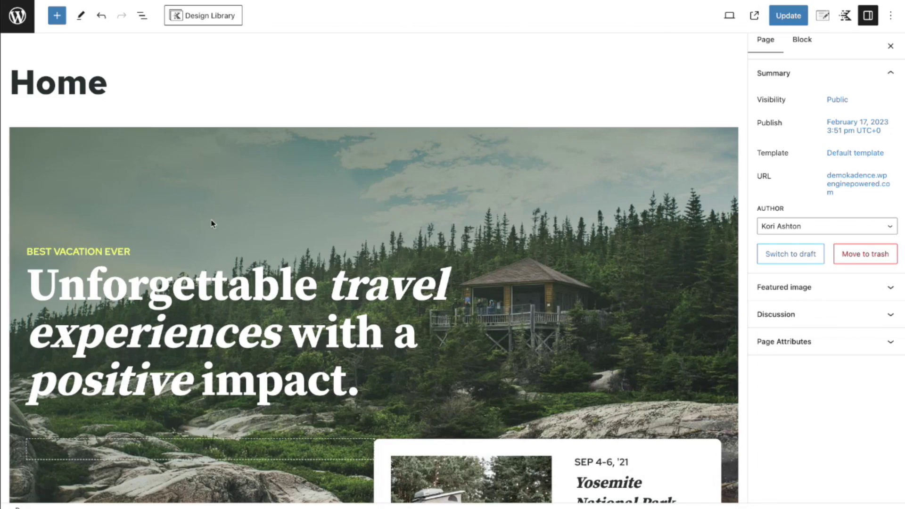
click(169, 329)
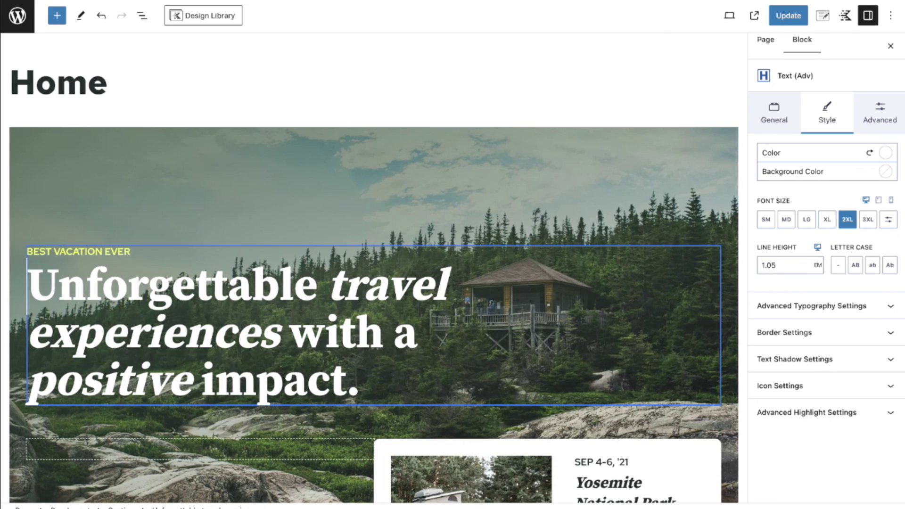
key(shift+Down)
key(shift+Down)
key(shift+Down)
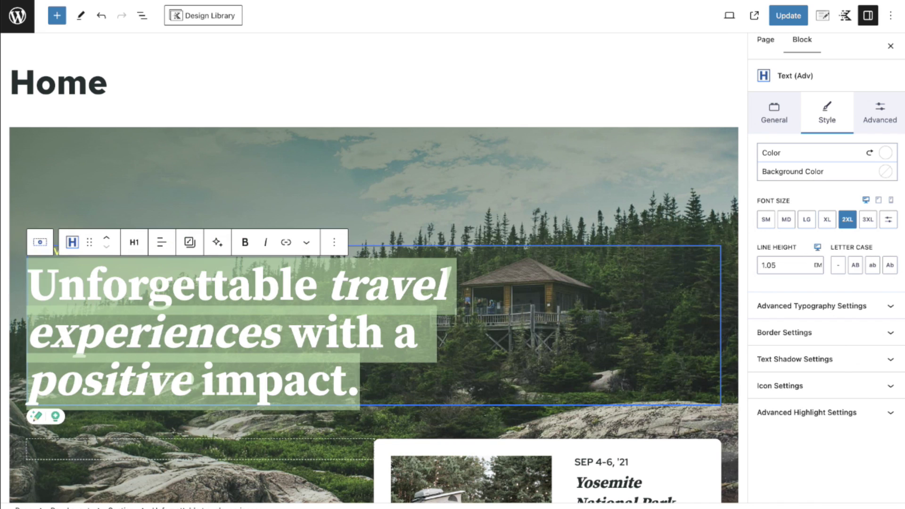
text(Kadence Them)
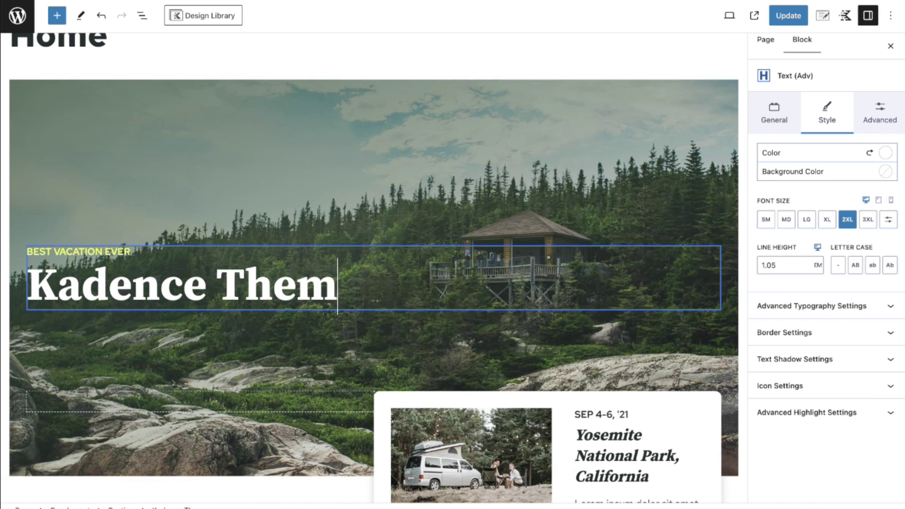
text(e is the best w)
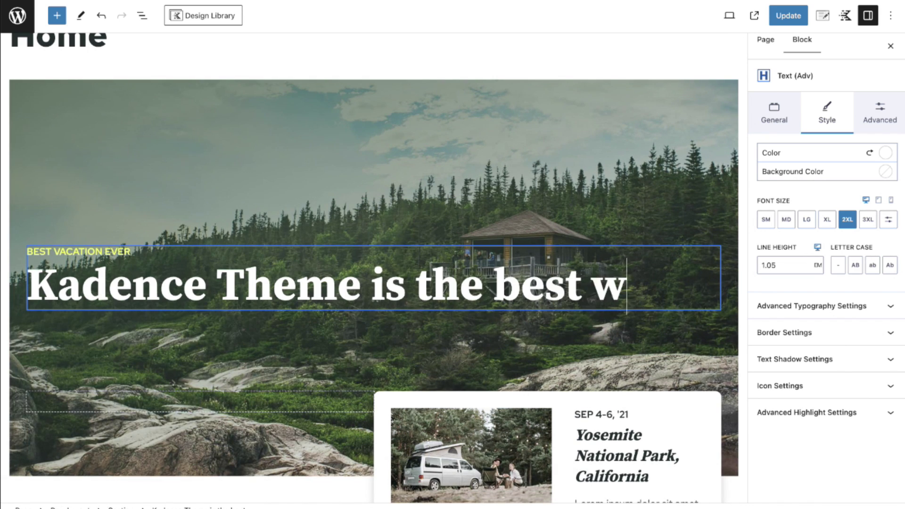
key(BackSpace)
text(WordPress Fre)
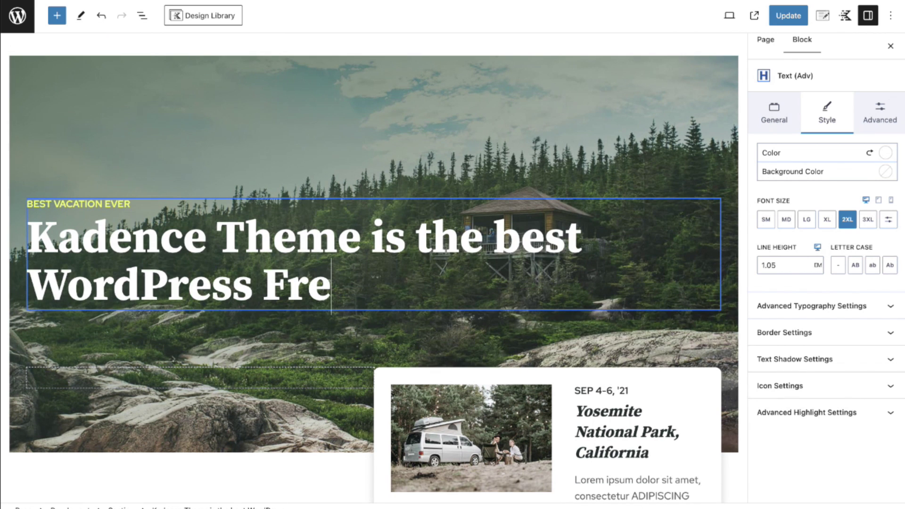
text(e Theme!)
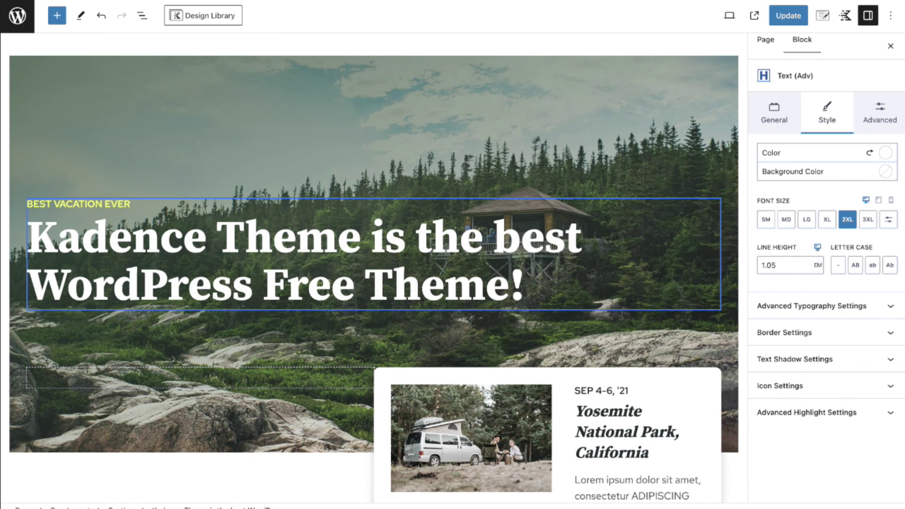
Review the edited Home page and save it with Update.
scroll(310, 363, down, 5)
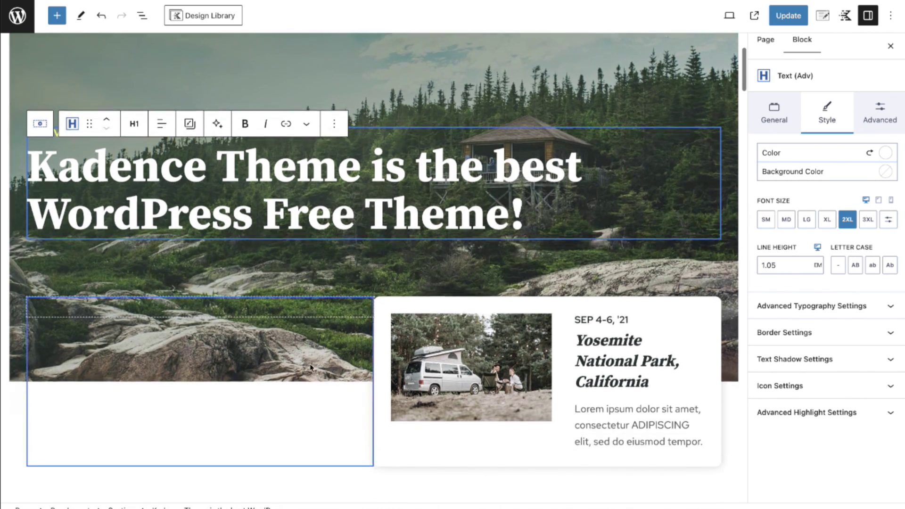
scroll(309, 368, down, 7)
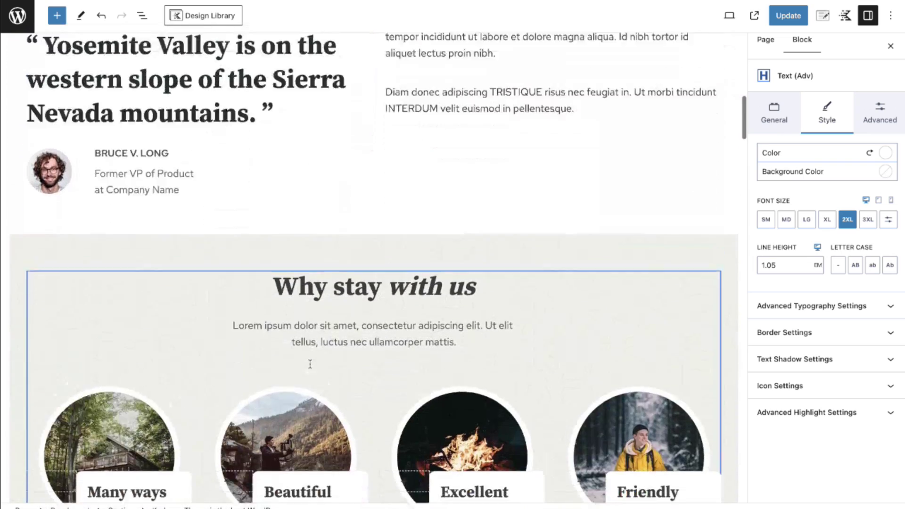
scroll(711, 149, up, 14)
click(795, 19)
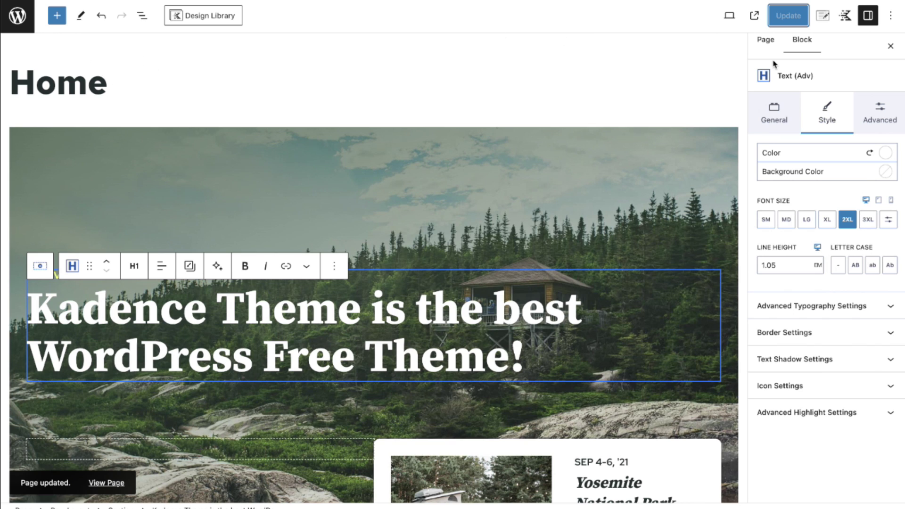
Exit the editor and check the new heading on the live homepage.
click(21, 29)
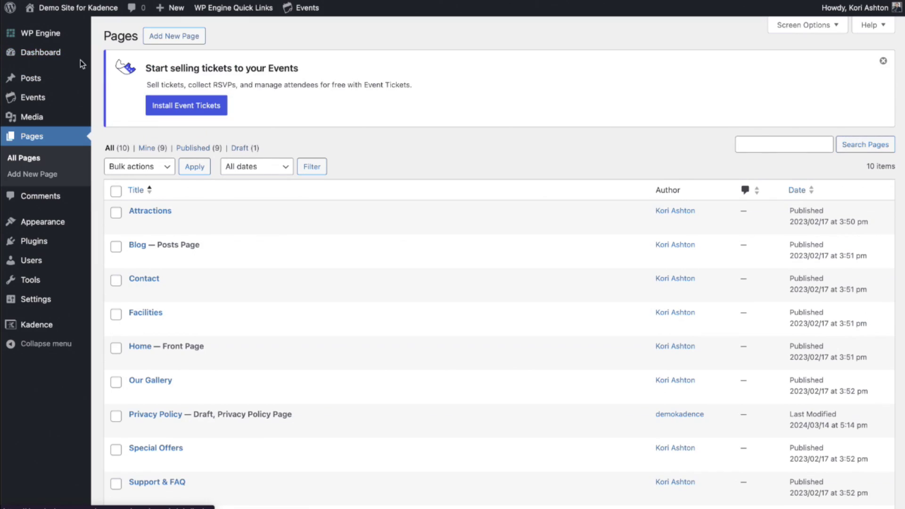
click(38, 24)
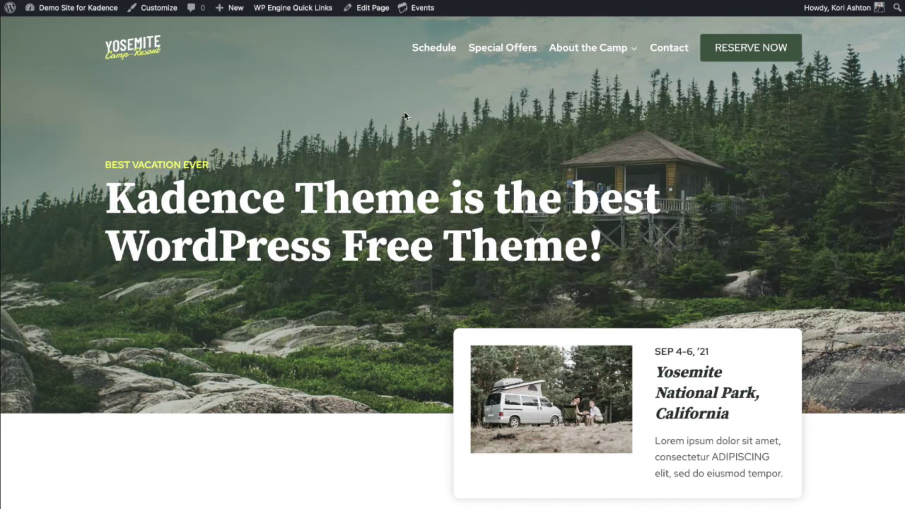
scroll(396, 105, down, 8)
scroll(396, 105, up, 8)
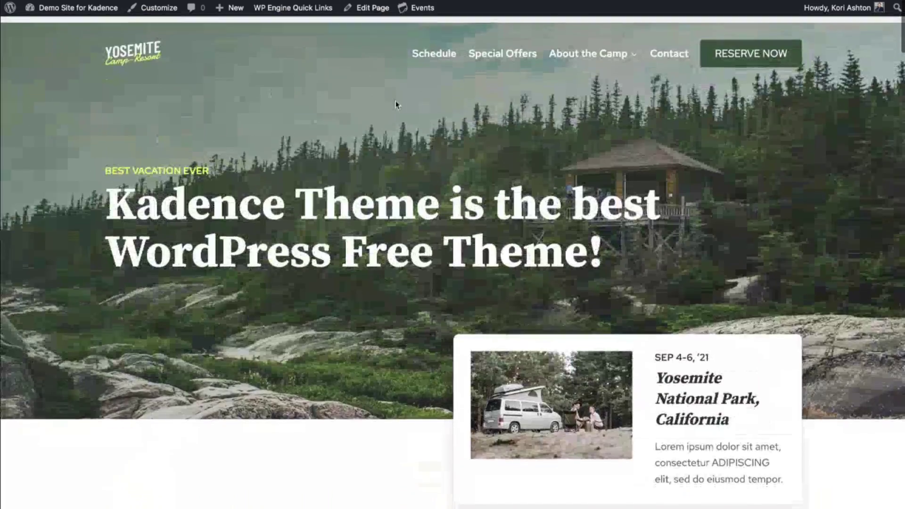
Open the Ways to Stay page from the About the Camp menu and scroll through it.
mouse_move(589, 50)
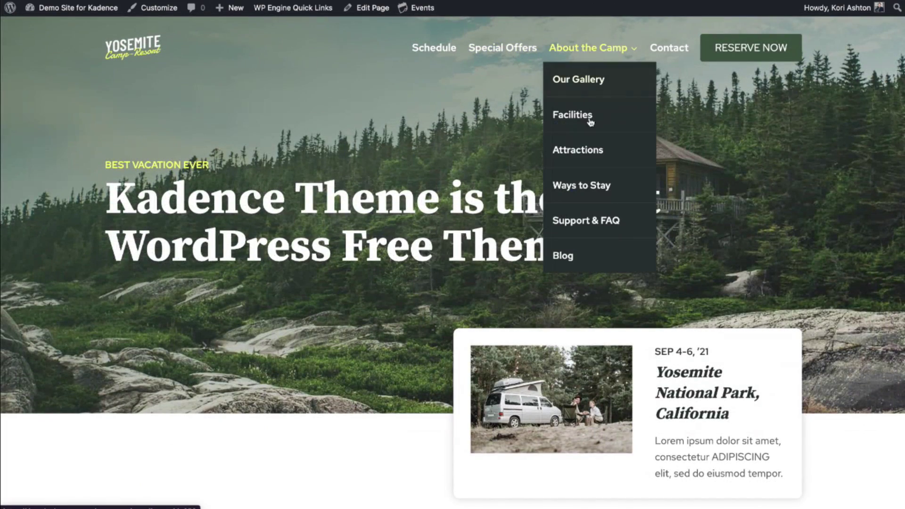
click(596, 187)
scroll(595, 188, down, 7)
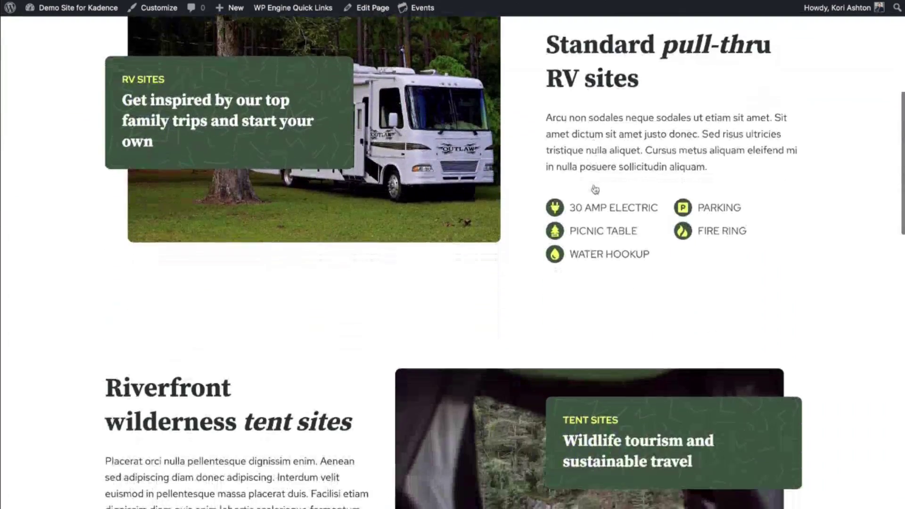
scroll(458, 74, up, 7)
mouse_move(71, 18)
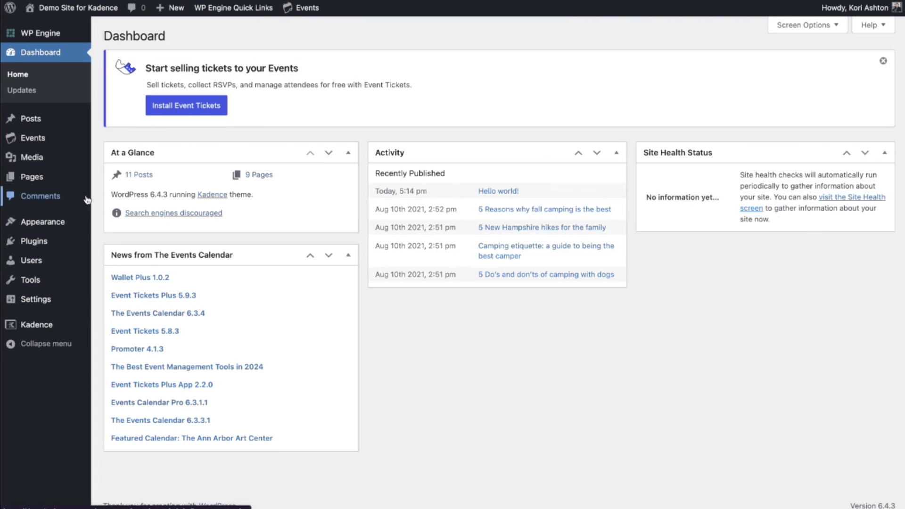
Review the imported pages in Pages > All Pages.
mouse_move(99, 181)
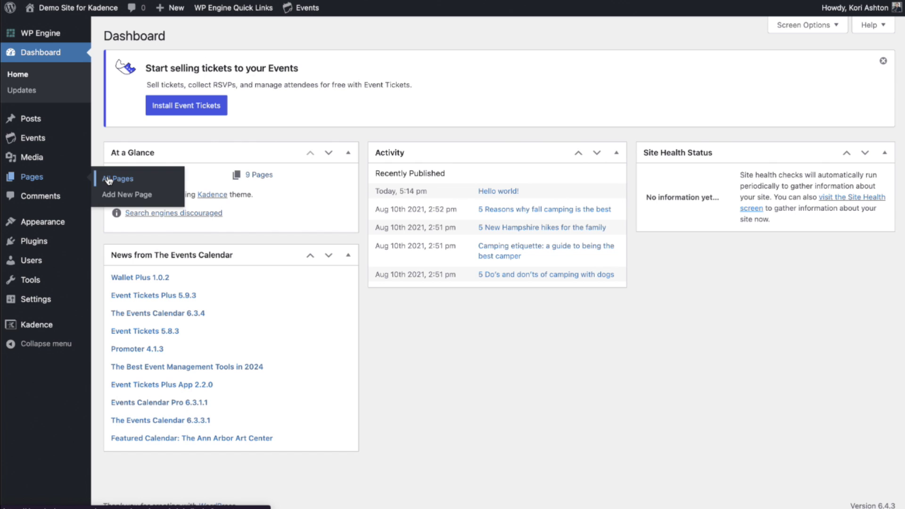
click(108, 180)
scroll(253, 226, down, 3)
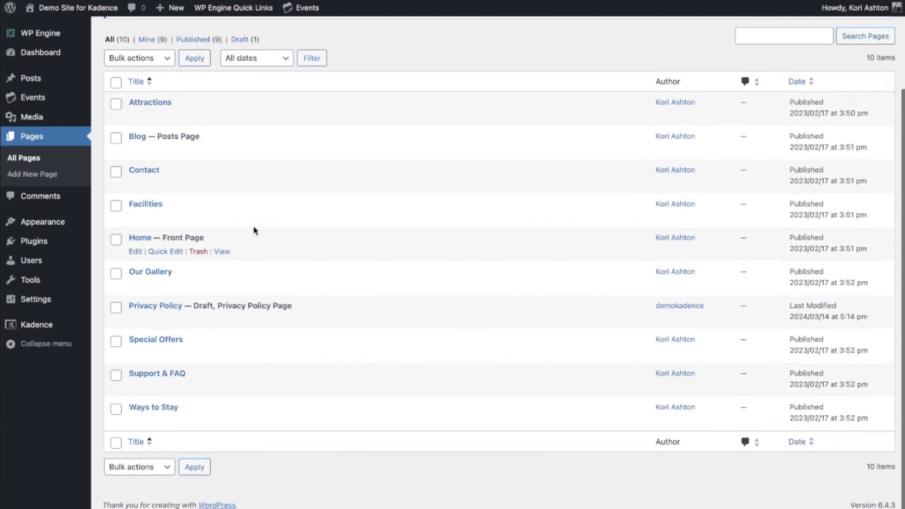
scroll(230, 183, up, 3)
Review the imported posts in Posts > All Posts.
mouse_move(40, 80)
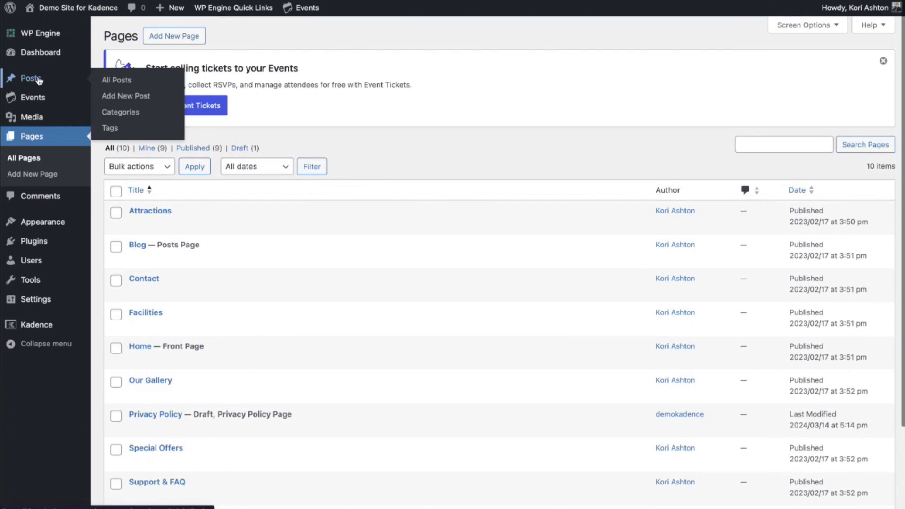
click(114, 83)
scroll(377, 248, down, 3)
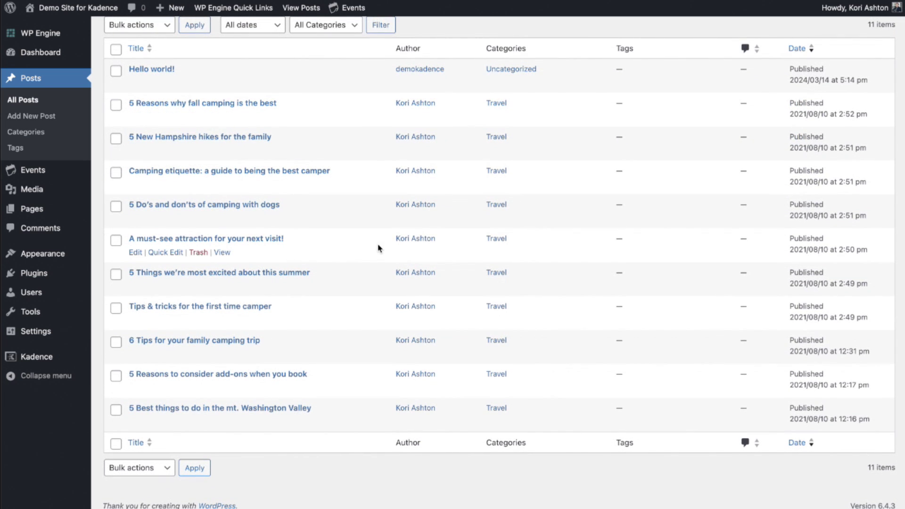
scroll(377, 248, up, 3)
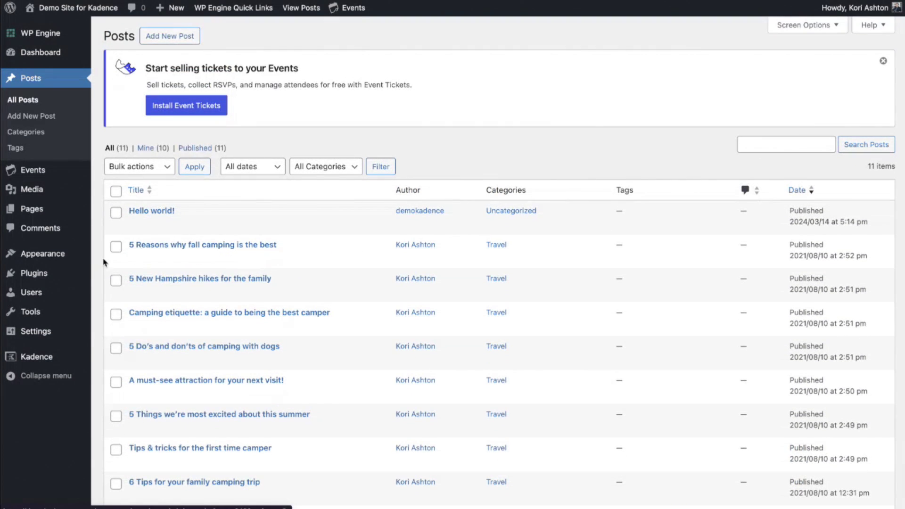
Browse the imported camping and resort photos in Media > Library.
mouse_move(87, 261)
mouse_move(58, 195)
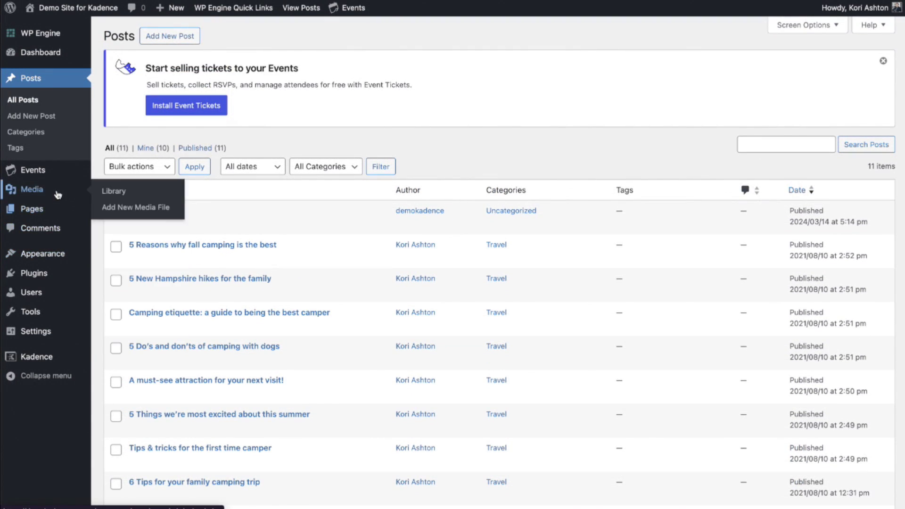
click(109, 192)
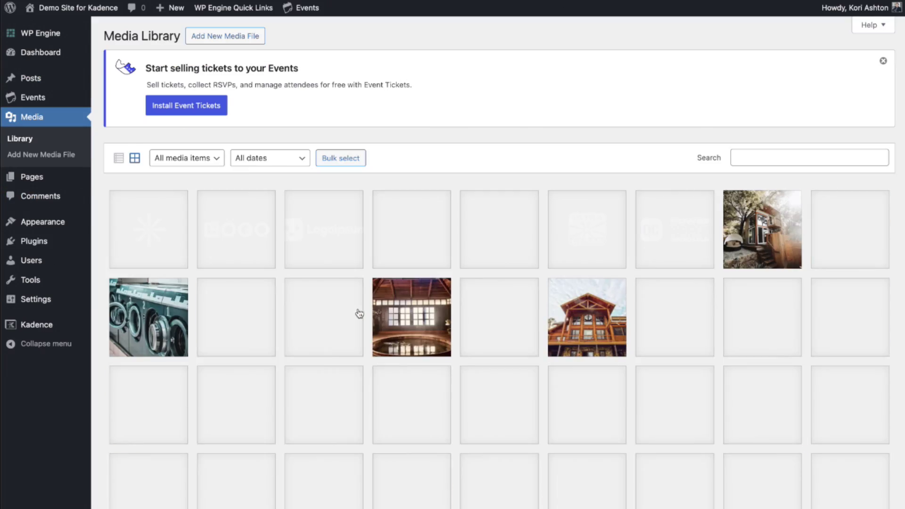
scroll(359, 313, down, 12)
scroll(359, 314, up, 6)
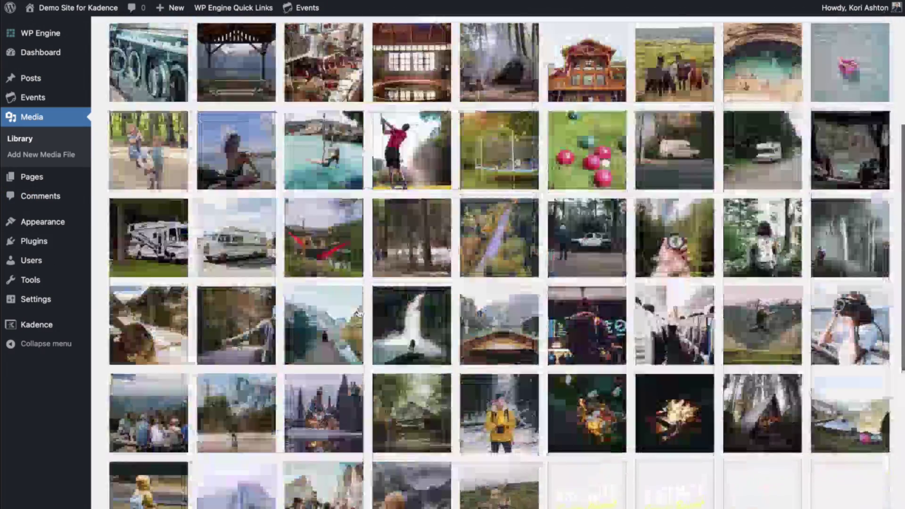
scroll(360, 314, up, 5)
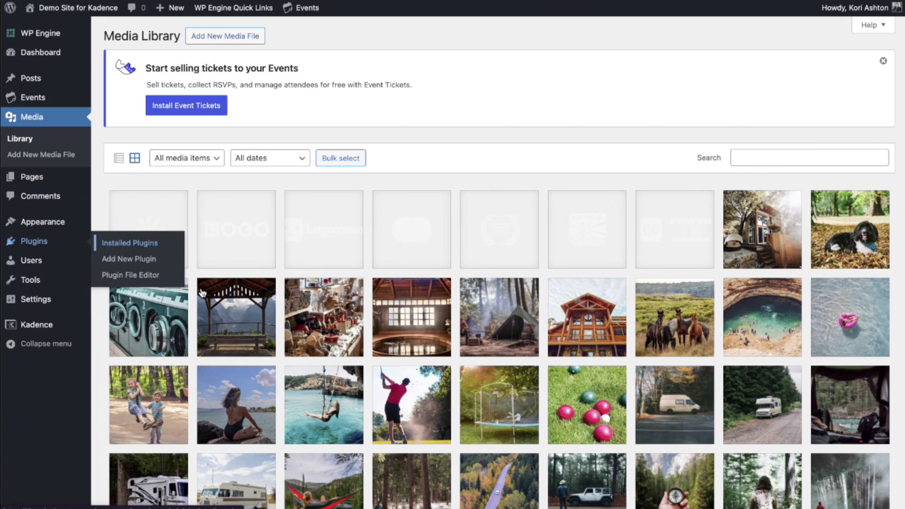
Open Plugins > Installed Plugins to see Kadence AI Starter Templates, Kadence Blocks and The Events Calendar.
click(130, 243)
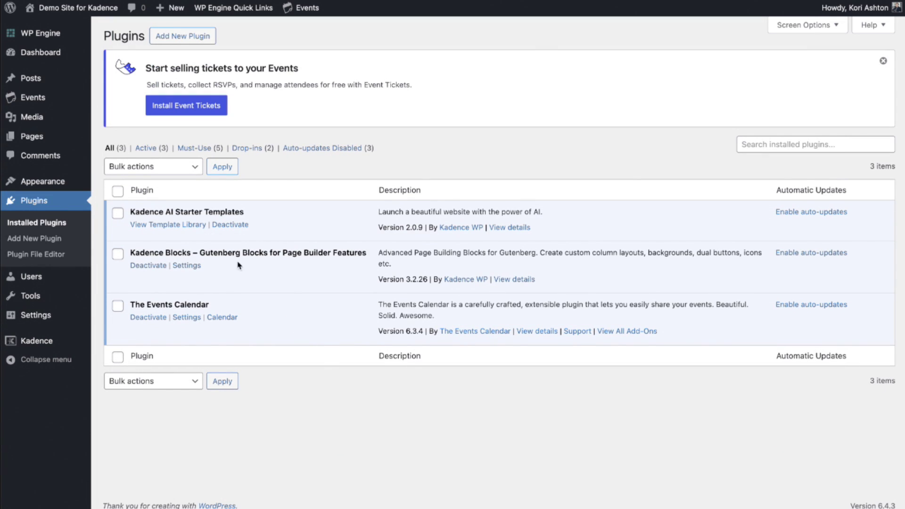